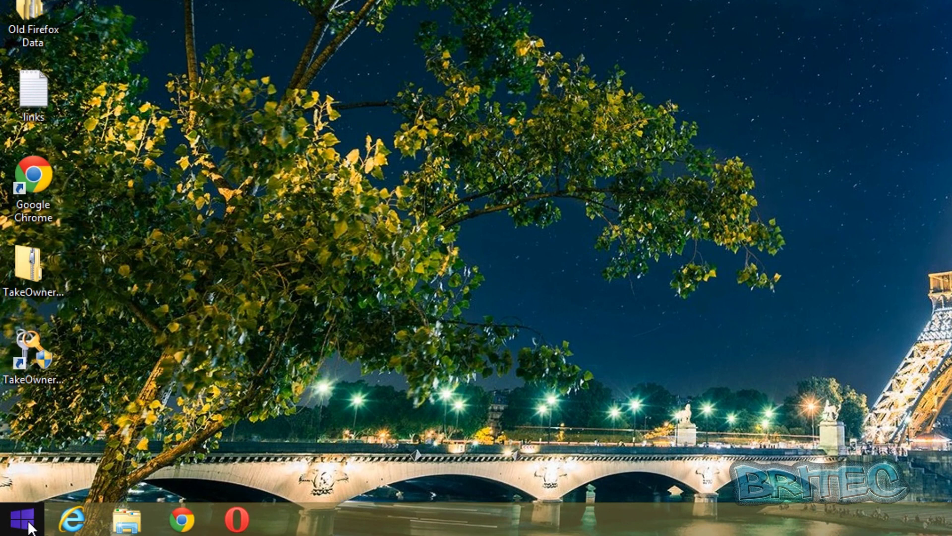
Launch File Explorer from the Win+X menu and navigate into C:\Windows\System32
right_click(20, 521)
click(119, 428)
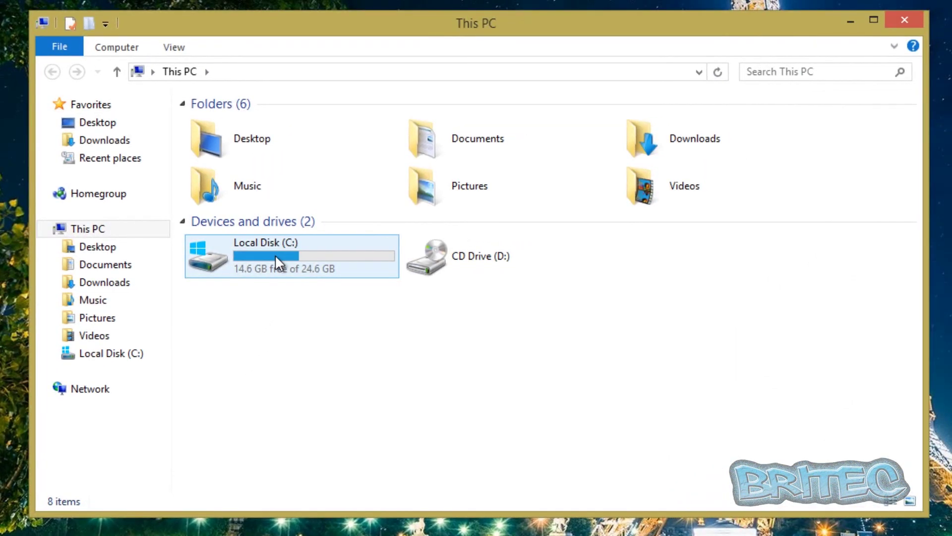
double_click(275, 254)
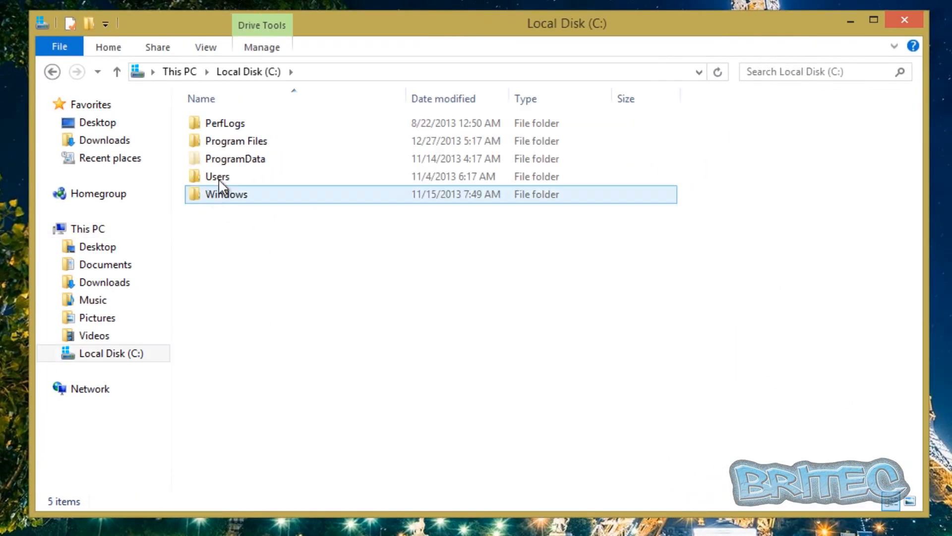
click(222, 198)
double_click(222, 198)
scroll(279, 349, down, 4)
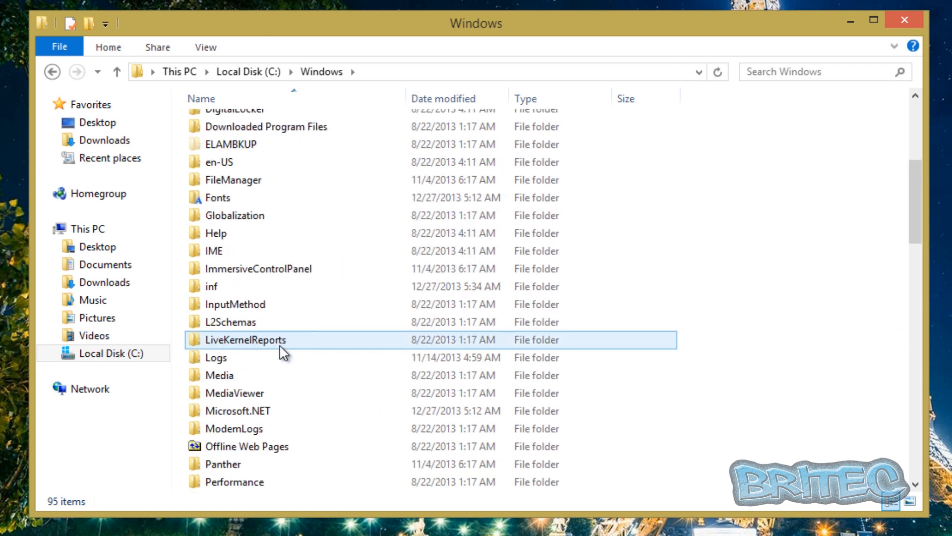
scroll(279, 346, down, 4)
scroll(279, 346, down, 4)
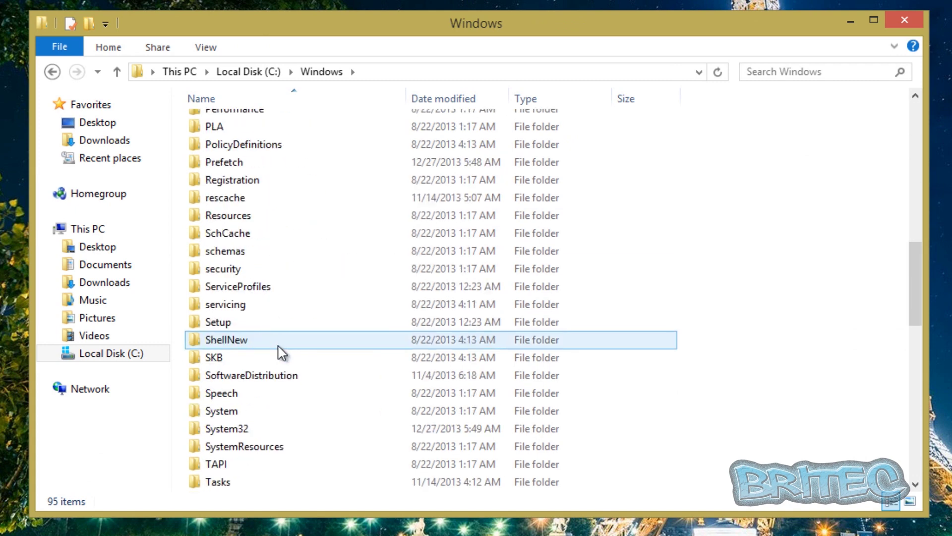
double_click(240, 430)
scroll(323, 330, down, 6)
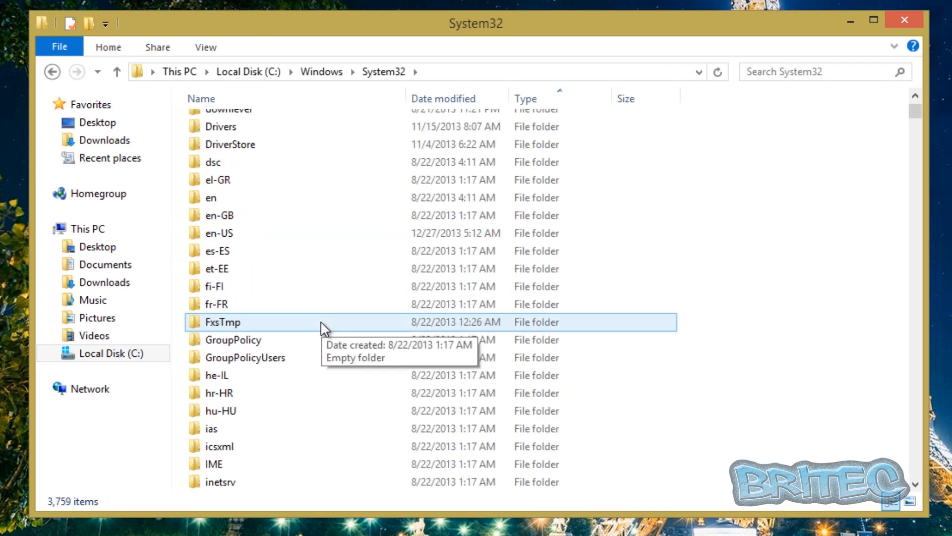
scroll(323, 329, down, 5)
scroll(323, 329, down, 5)
scroll(321, 331, down, 7)
scroll(321, 331, down, 7)
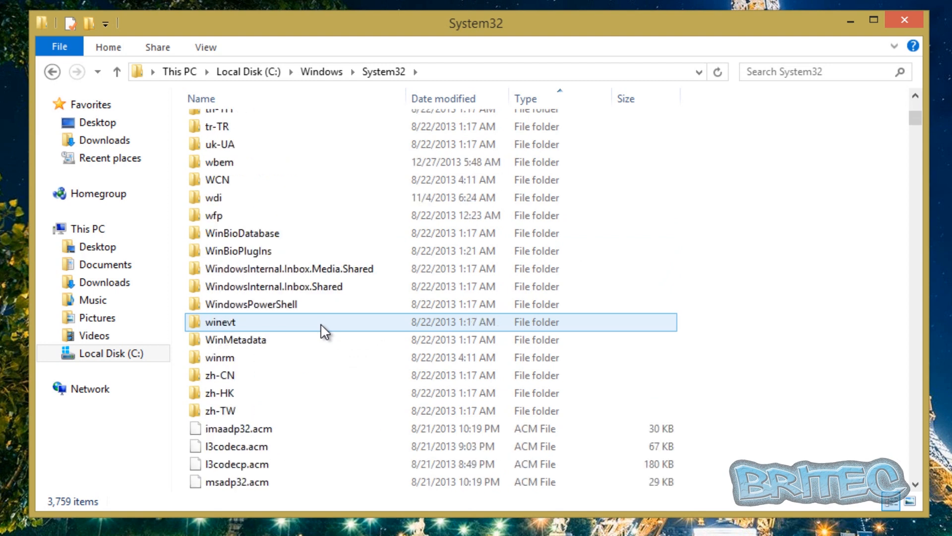
scroll(322, 332, down, 5)
scroll(321, 331, down, 2)
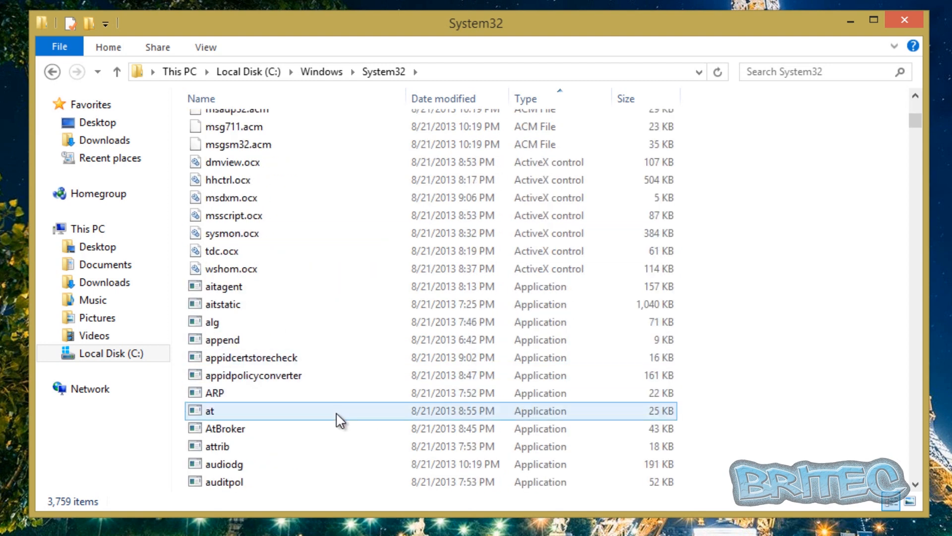
scroll(330, 409, down, 1)
scroll(325, 415, down, 2)
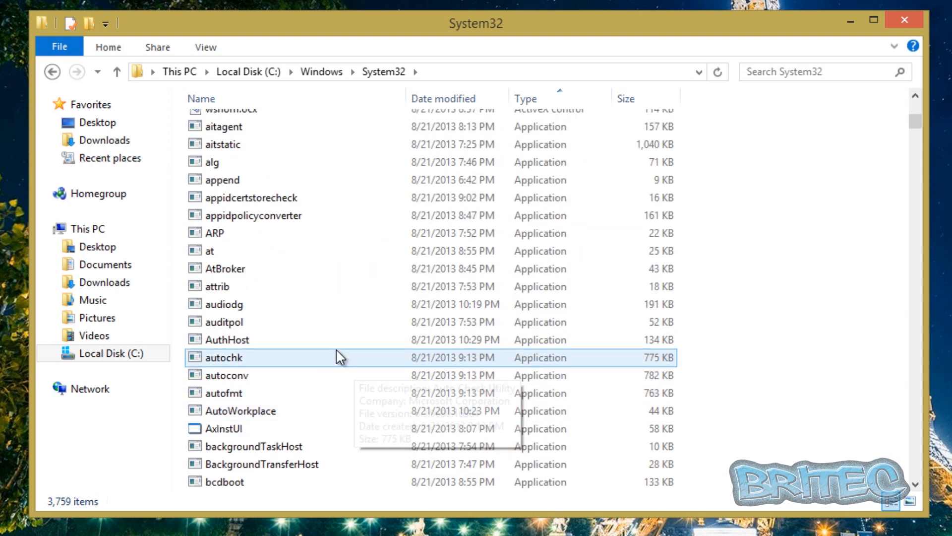
scroll(316, 358, down, 4)
scroll(313, 359, down, 4)
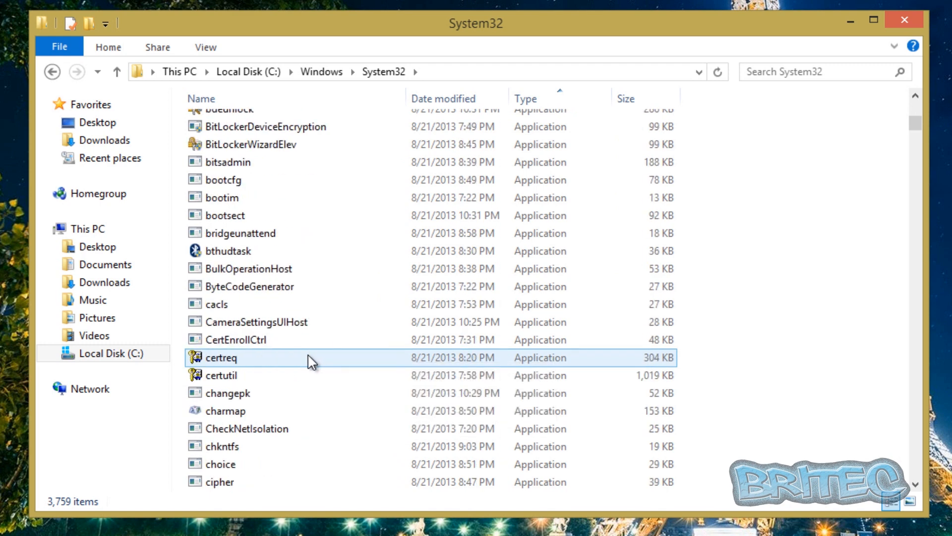
mouse_move(221, 358)
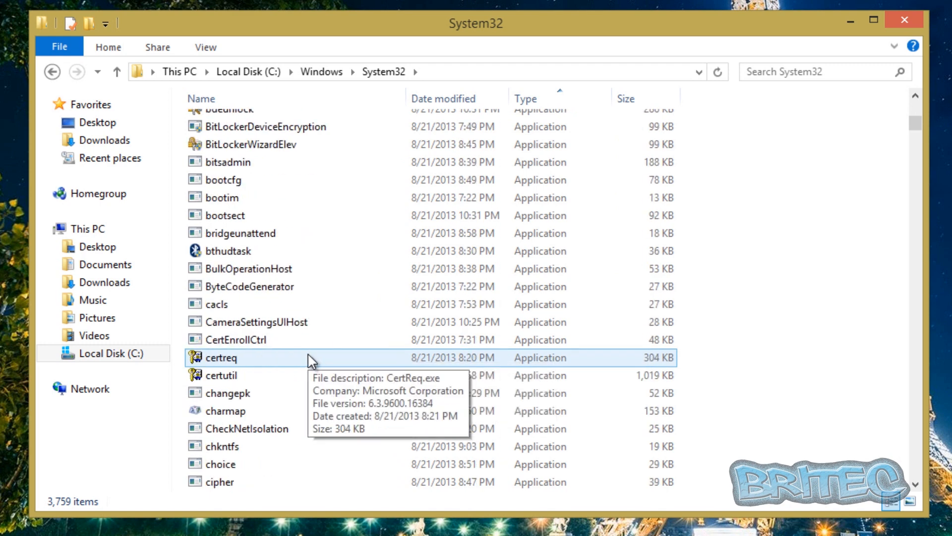
click(224, 409)
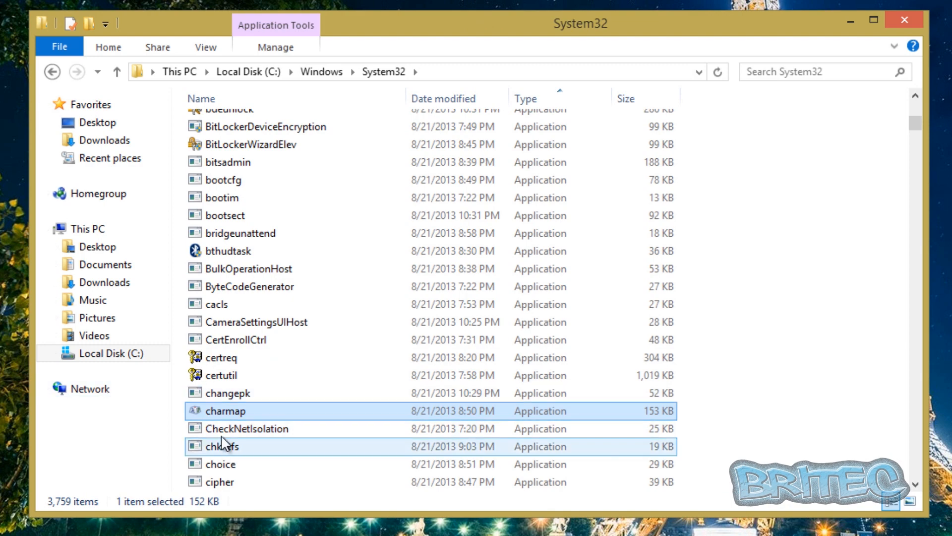
right_click(237, 411)
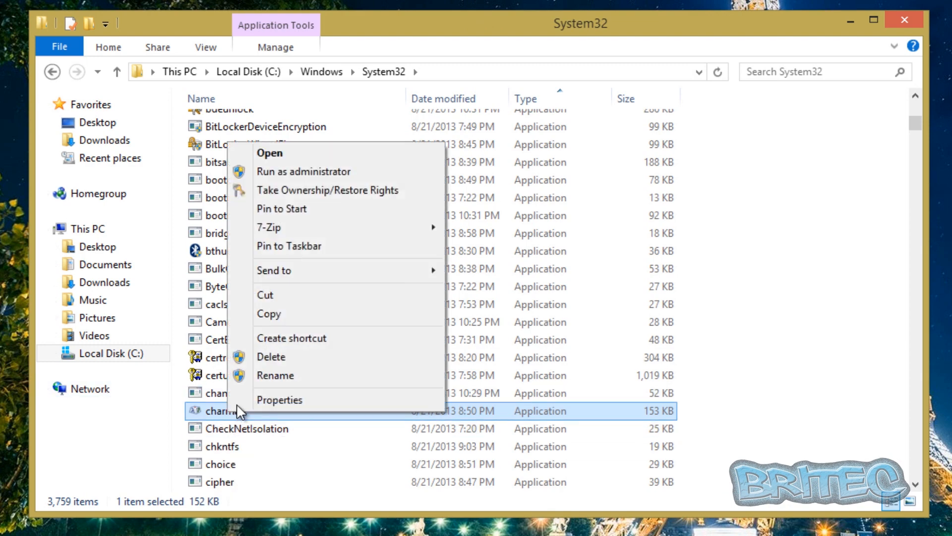
click(271, 401)
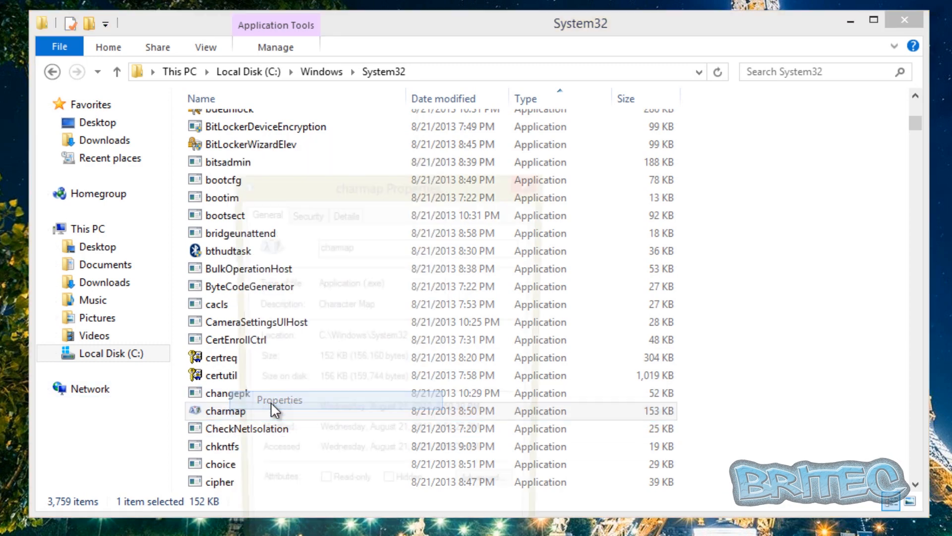
click(305, 213)
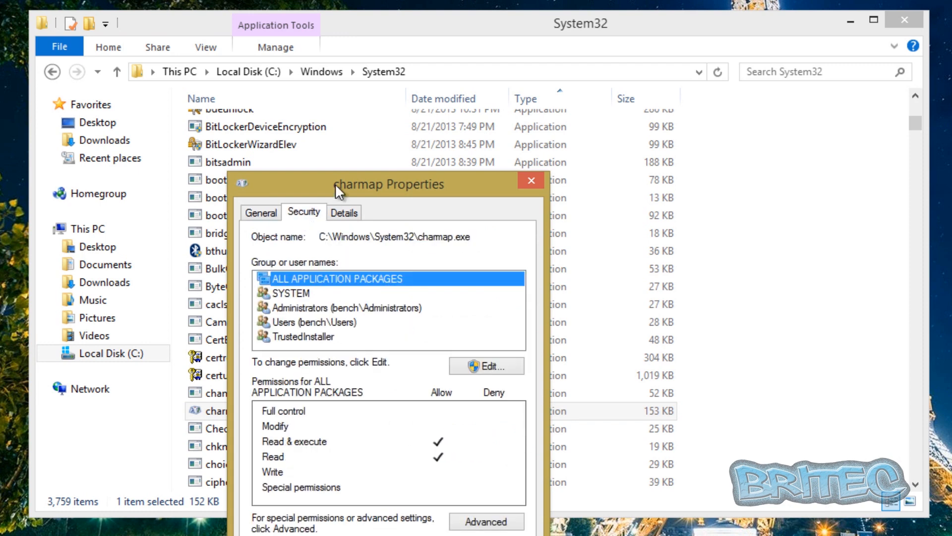
drag(335, 183, 332, 72)
click(302, 197)
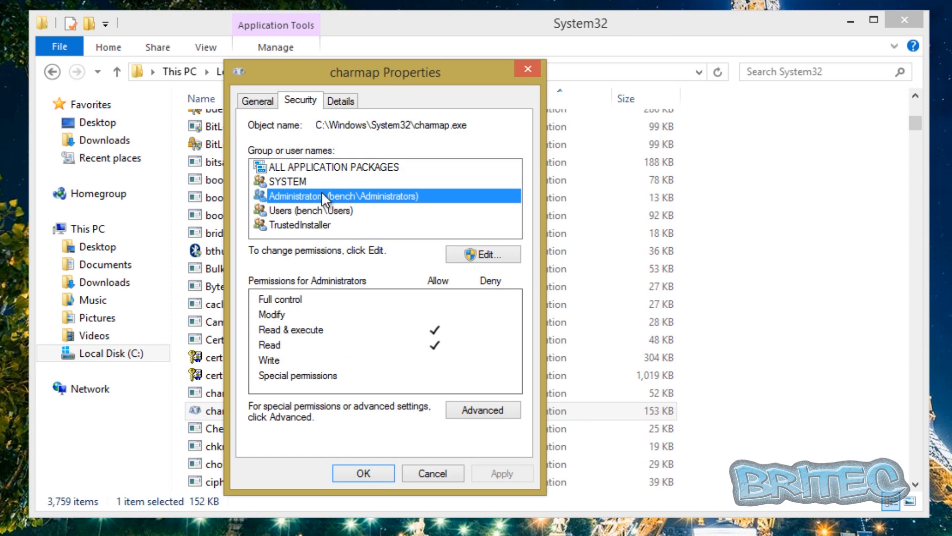
click(447, 474)
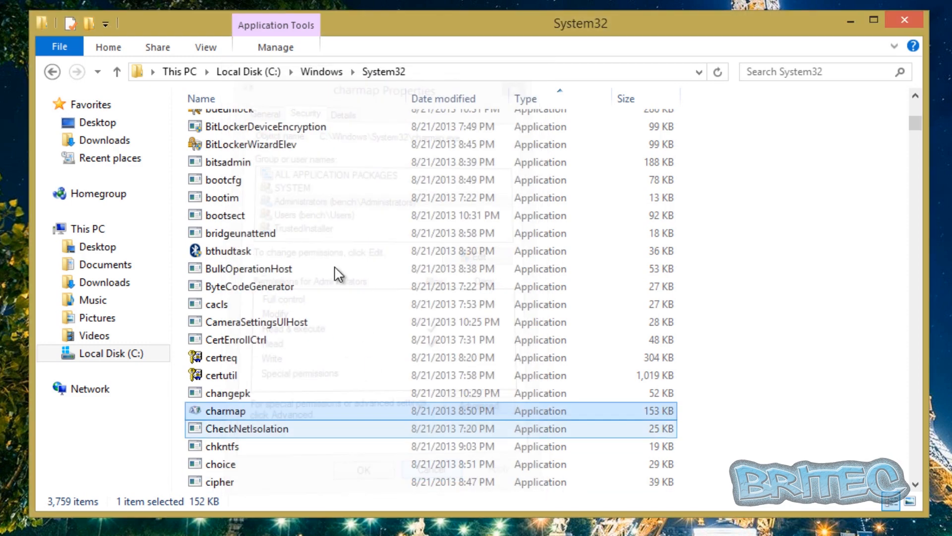
mouse_move(226, 412)
right_click(221, 417)
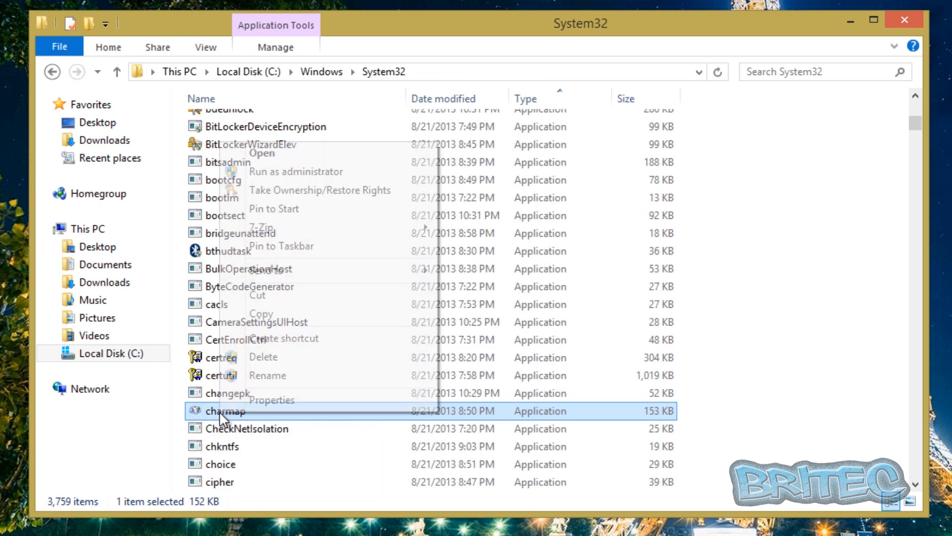
click(258, 359)
drag(488, 17, 501, 111)
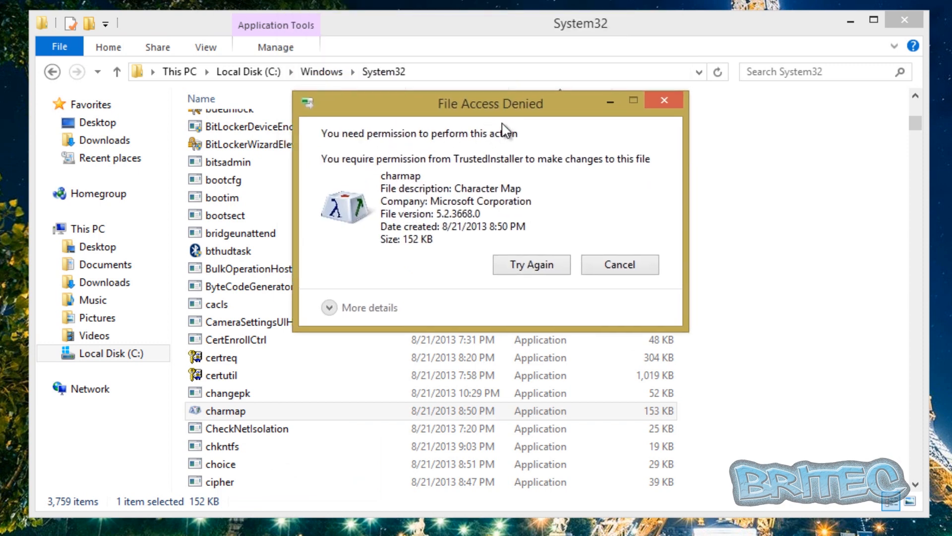
click(627, 268)
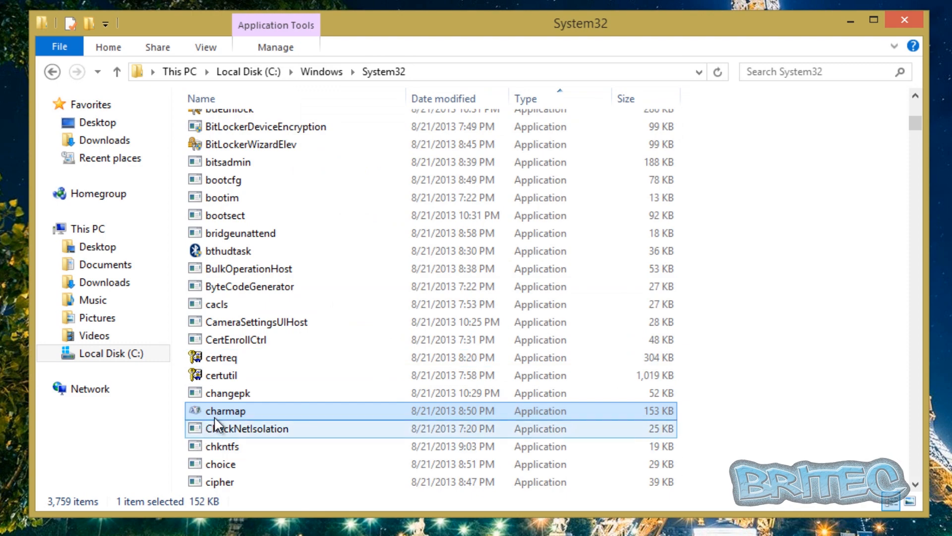
Show charmap's Properties and its Security permissions list
right_click(228, 416)
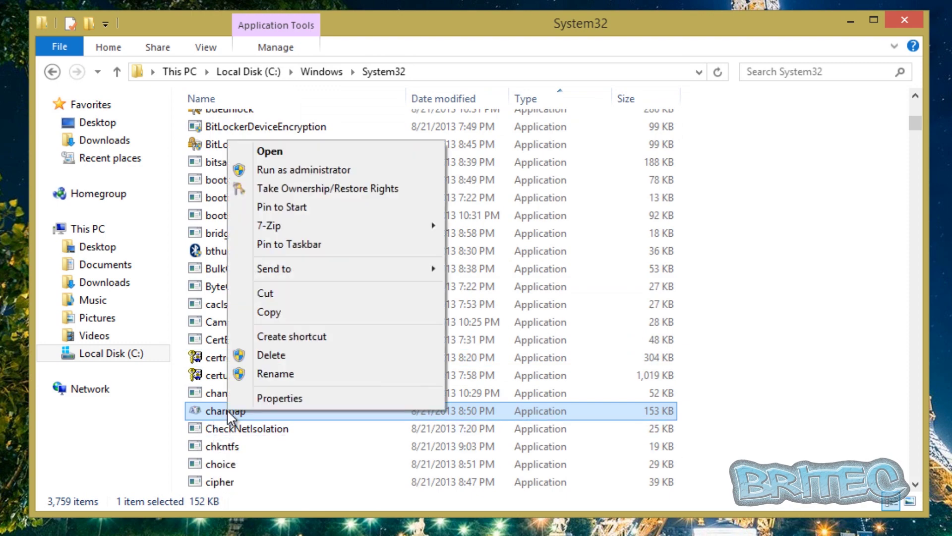
click(280, 398)
drag(355, 183, 358, 85)
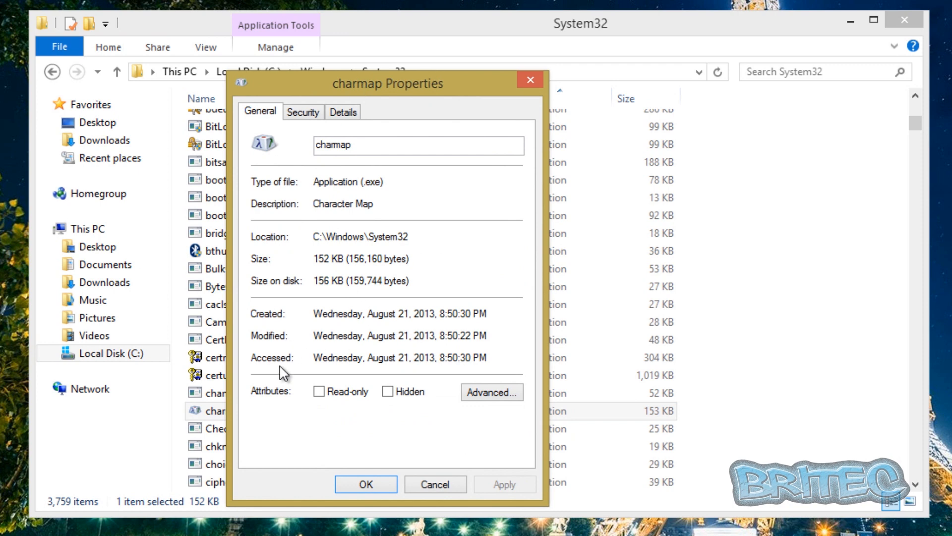
click(303, 112)
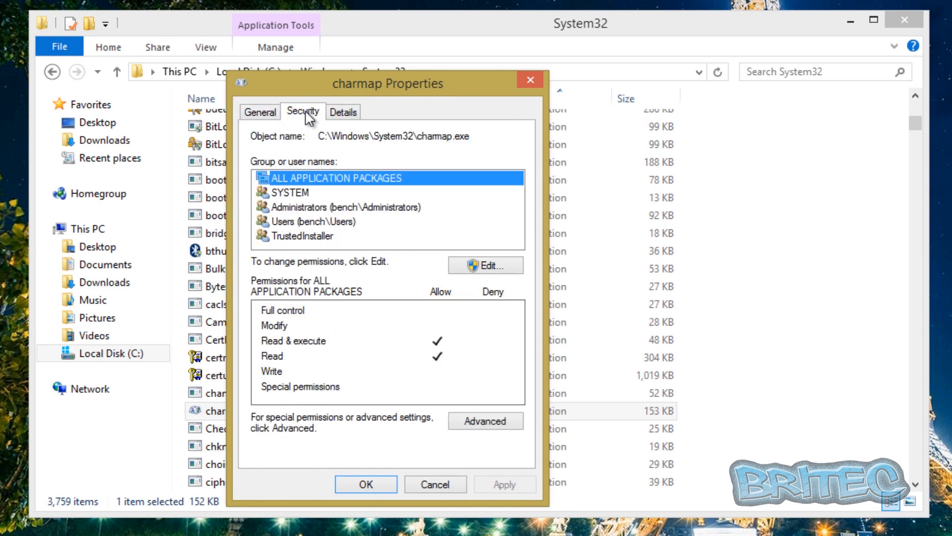
Select the Administrators group and bring up the Advanced Security Settings showing TrustedInstaller as owner
click(305, 208)
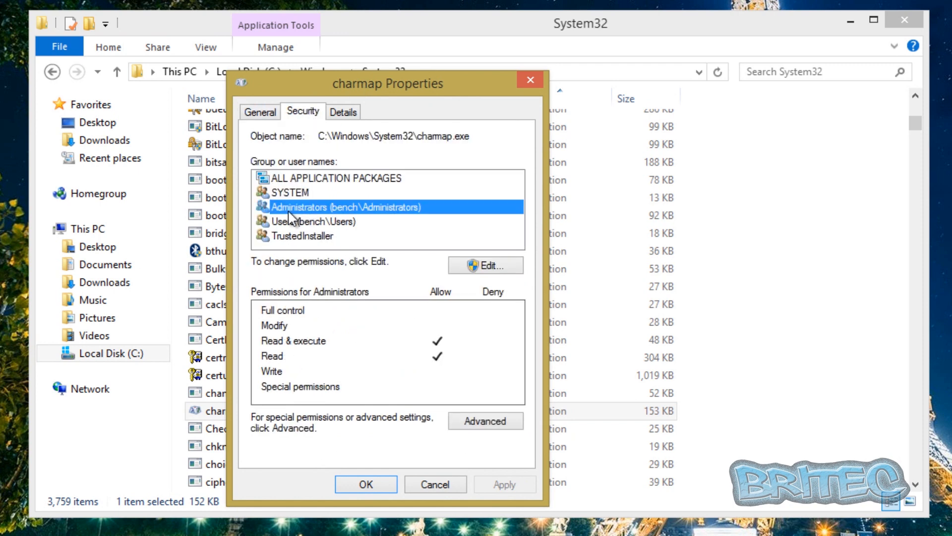
click(486, 424)
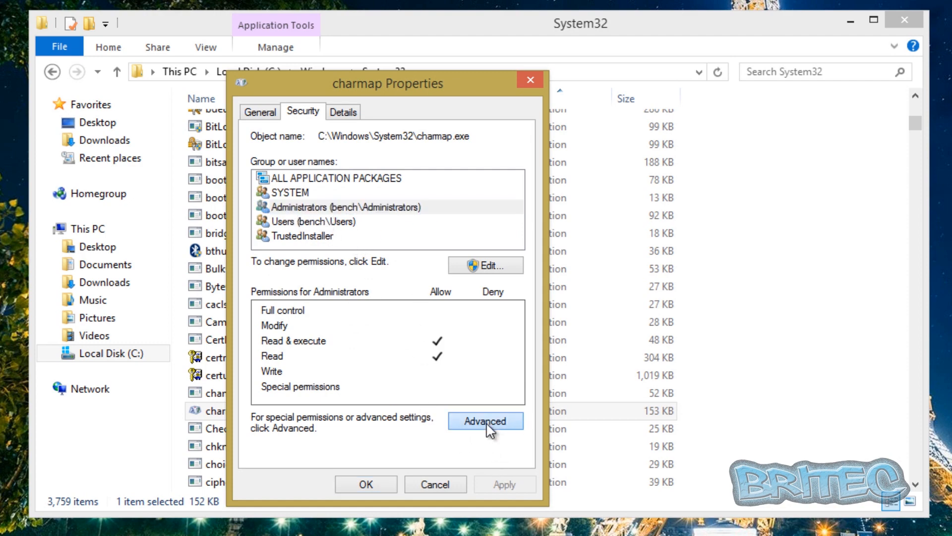
drag(350, 52, 348, 94)
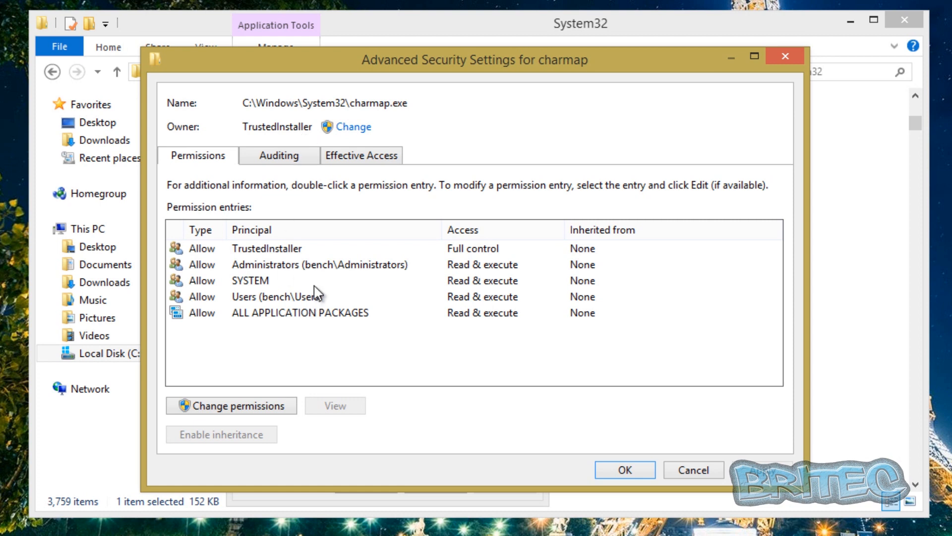
Pick the Administrators group as the new owner via the Find Now user search
click(320, 266)
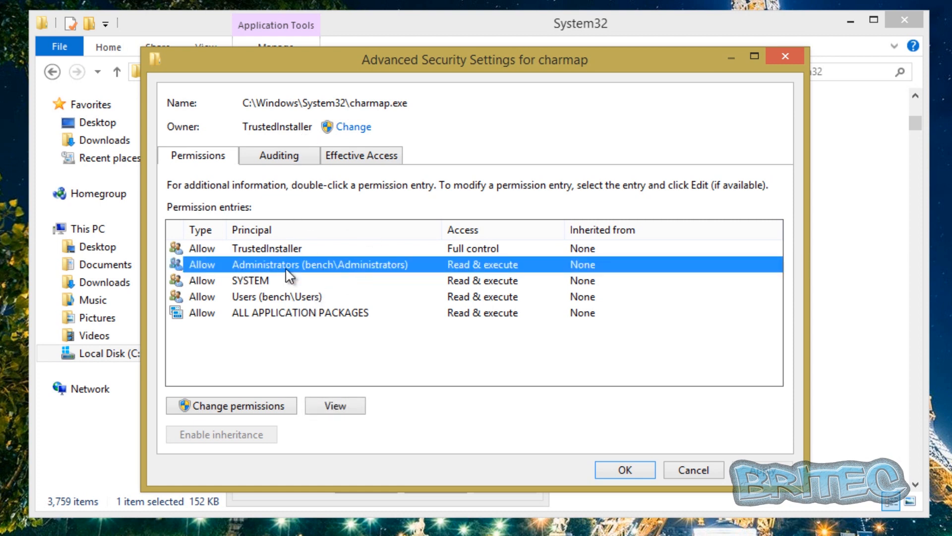
click(352, 127)
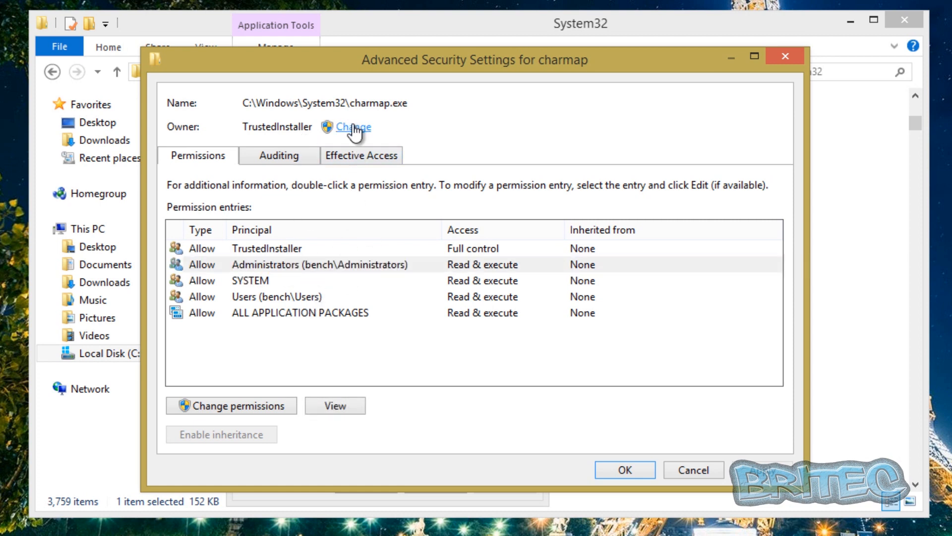
drag(317, 46, 346, 147)
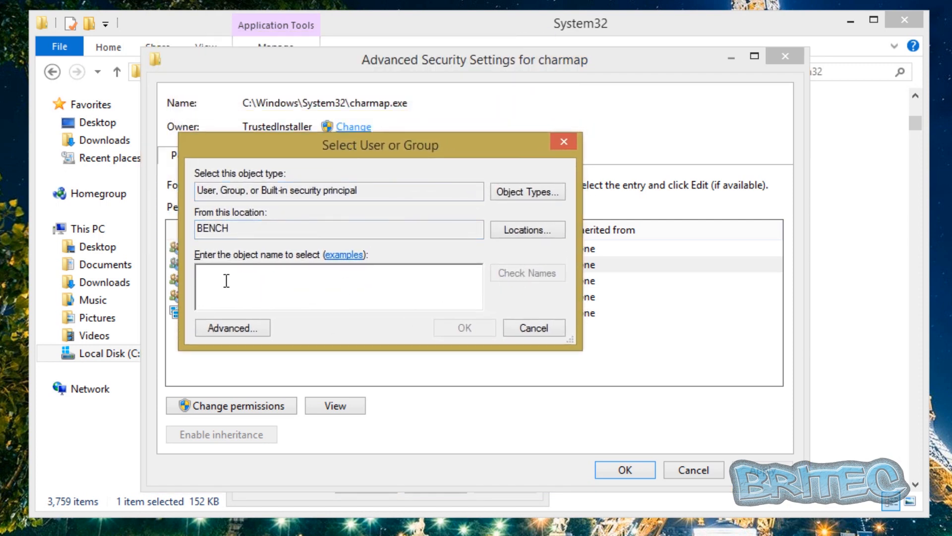
click(229, 327)
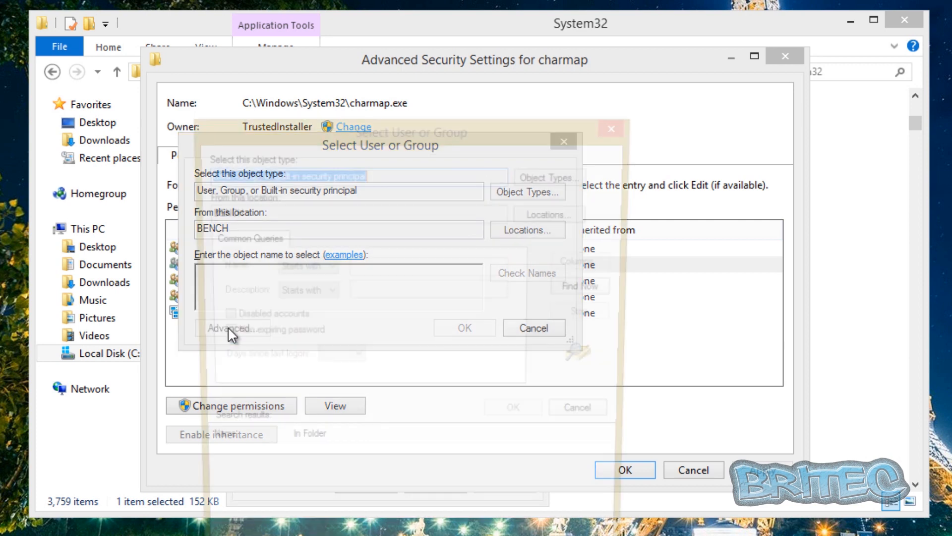
drag(365, 129, 347, 55)
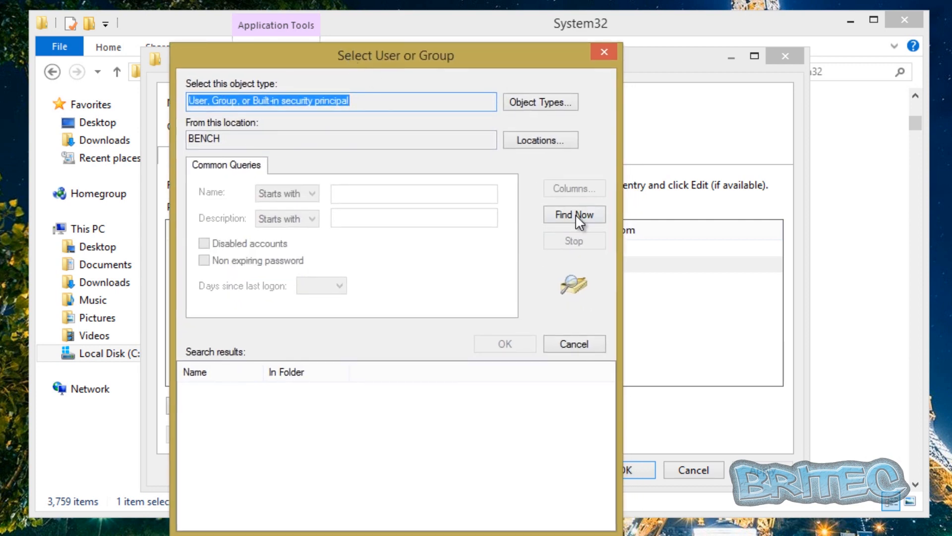
click(575, 214)
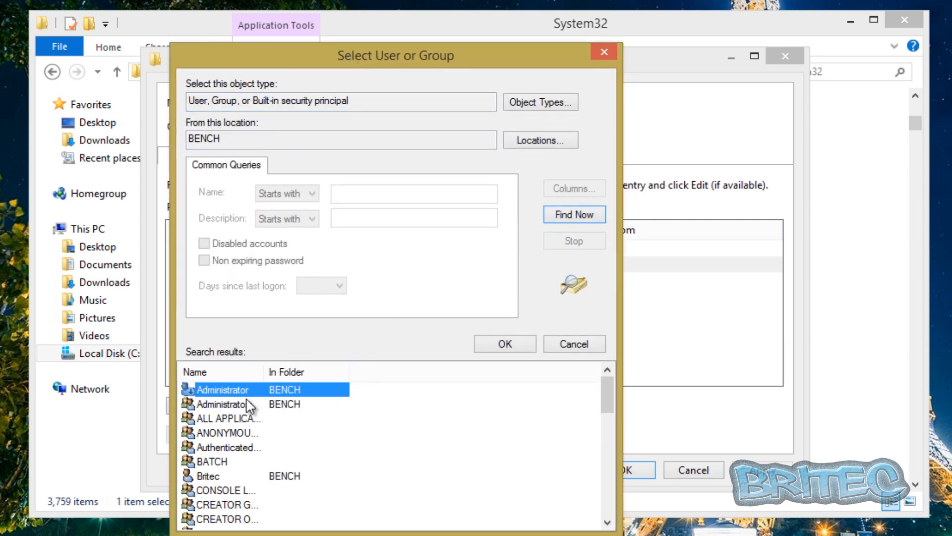
click(218, 407)
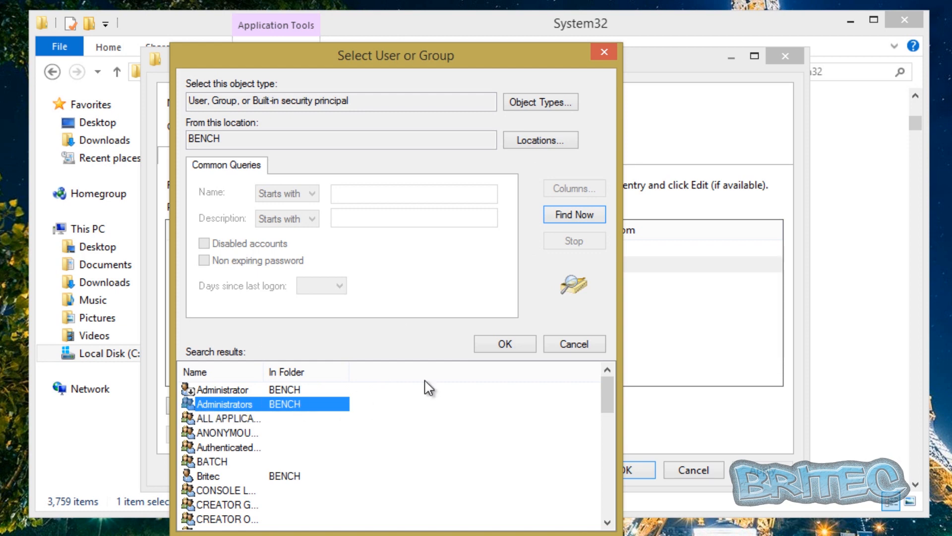
click(506, 345)
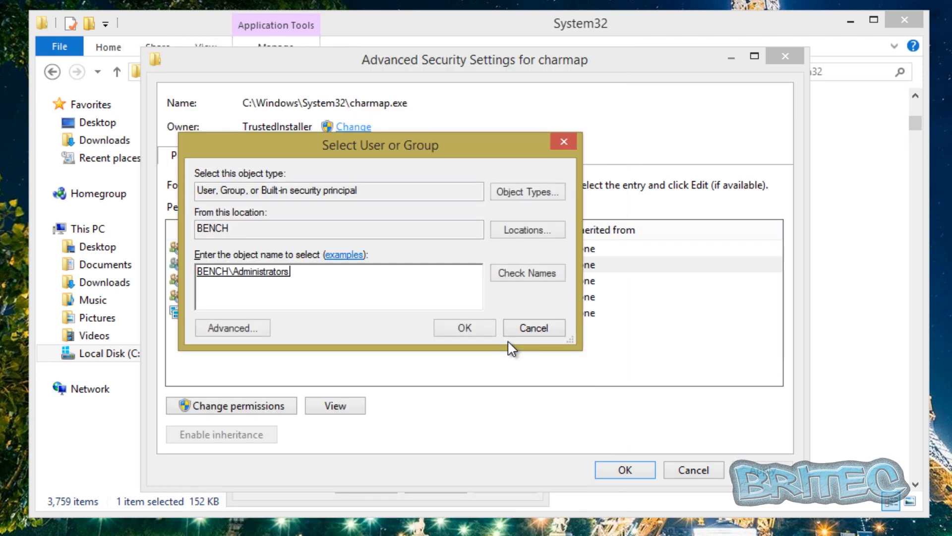
Confirm Administrators as charmap's owner, apply it and acknowledge the reopen-properties notice
click(464, 329)
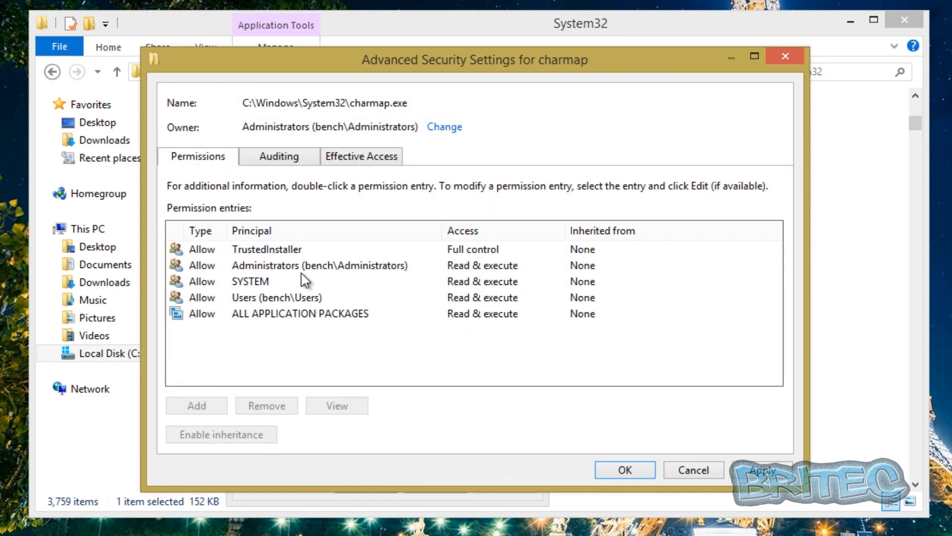
click(307, 274)
click(781, 471)
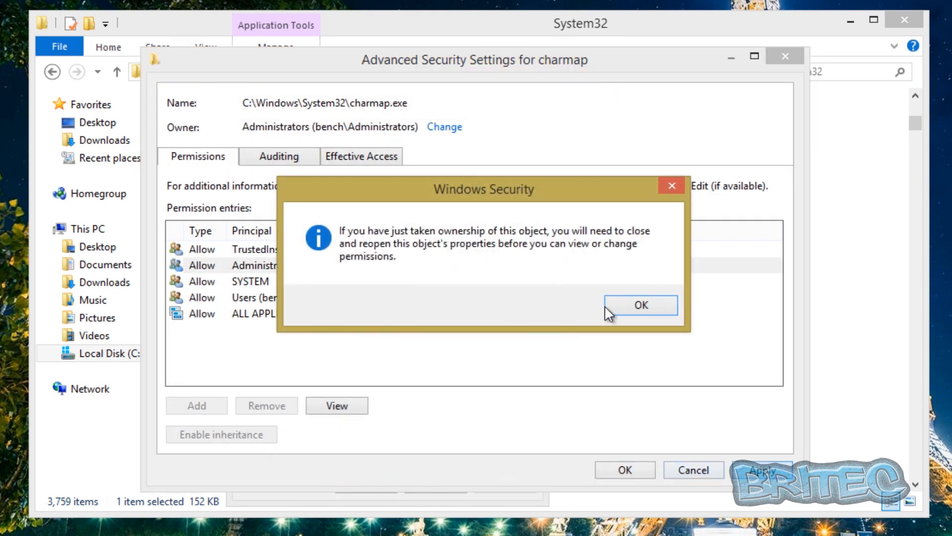
click(647, 305)
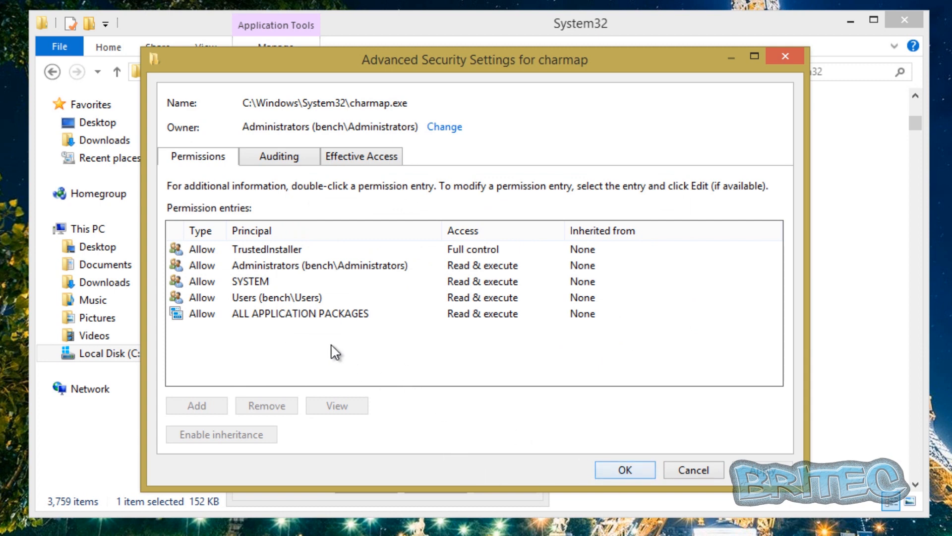
Save the ownership change and close charmap's security dialogs and Properties
click(282, 267)
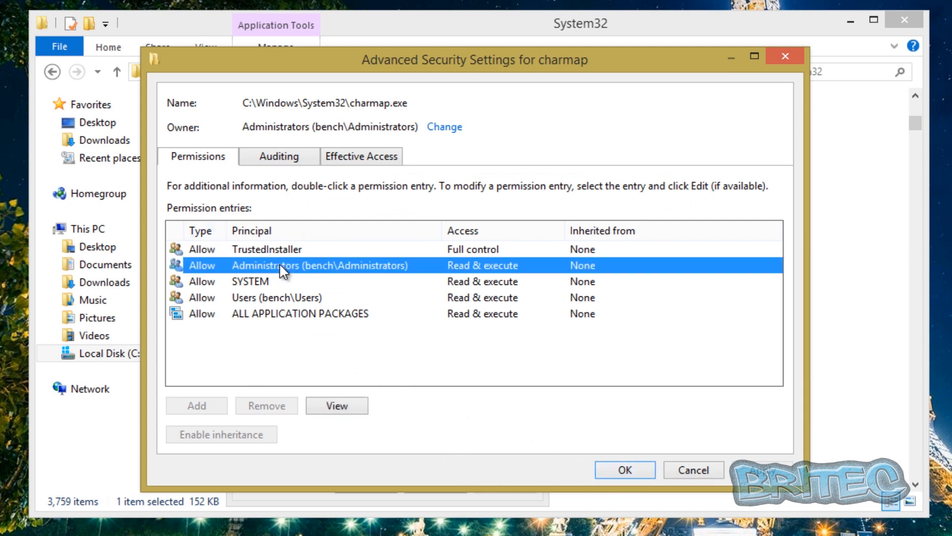
click(642, 470)
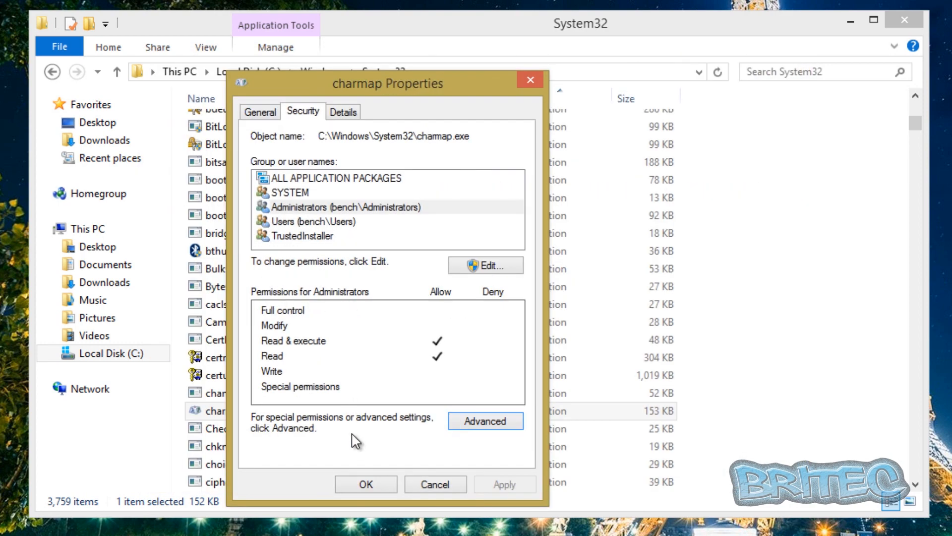
click(365, 484)
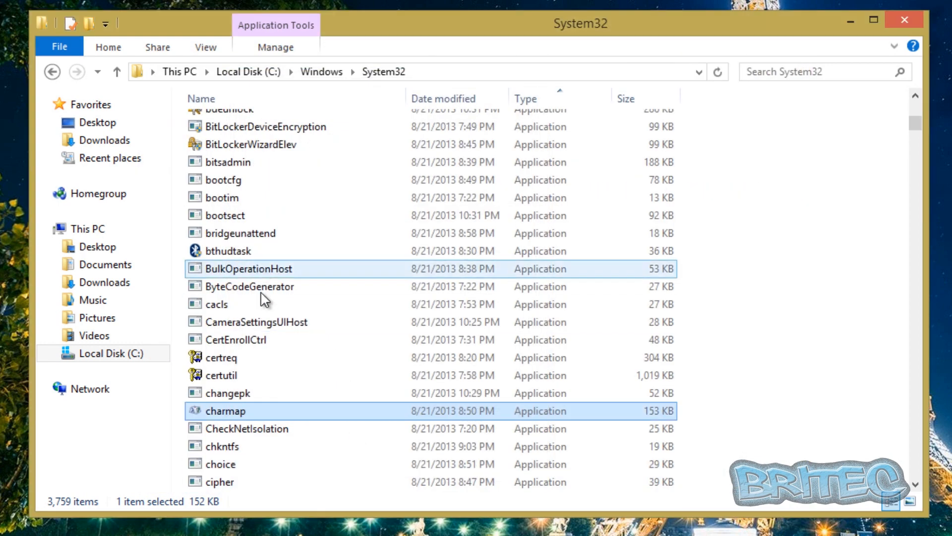
Reopen charmap's Properties, Security list and Advanced settings with Administrators selected
right_click(231, 405)
click(285, 394)
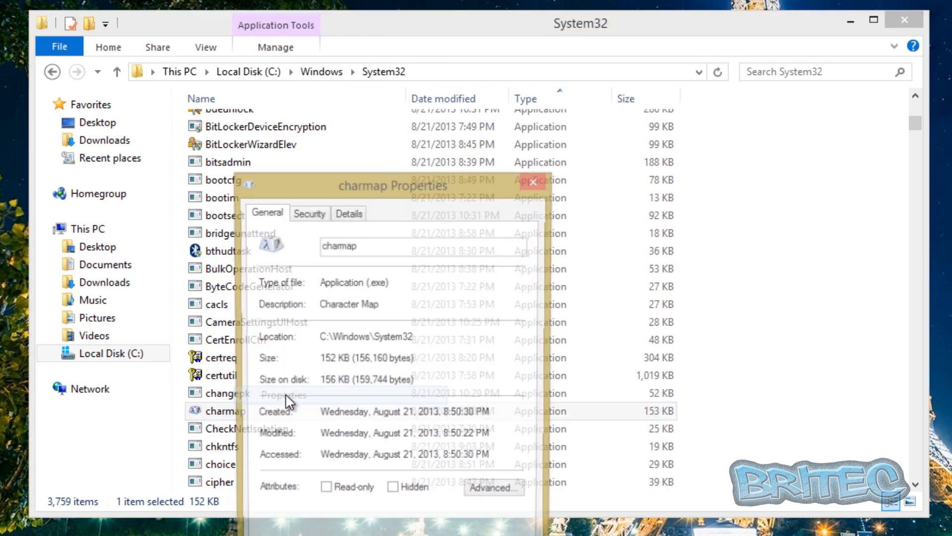
drag(353, 187, 316, 96)
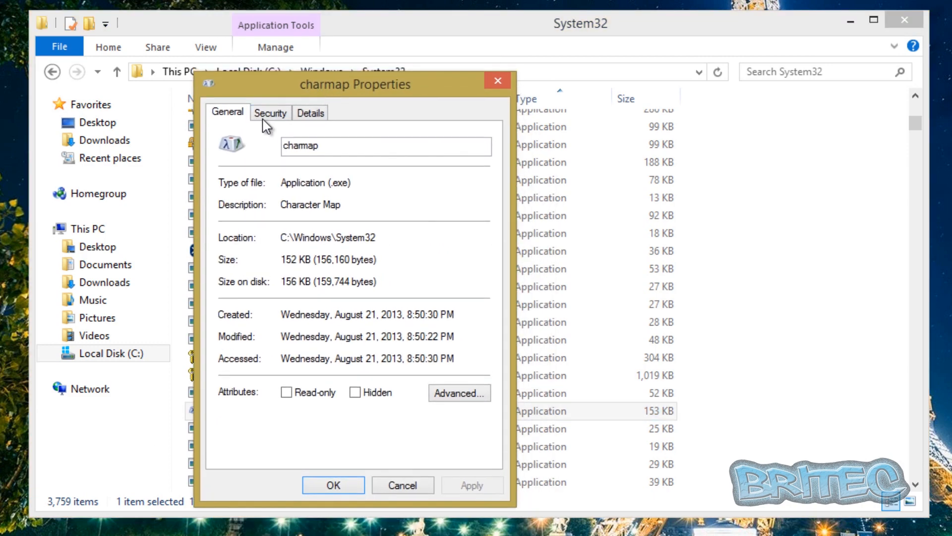
click(270, 113)
click(260, 209)
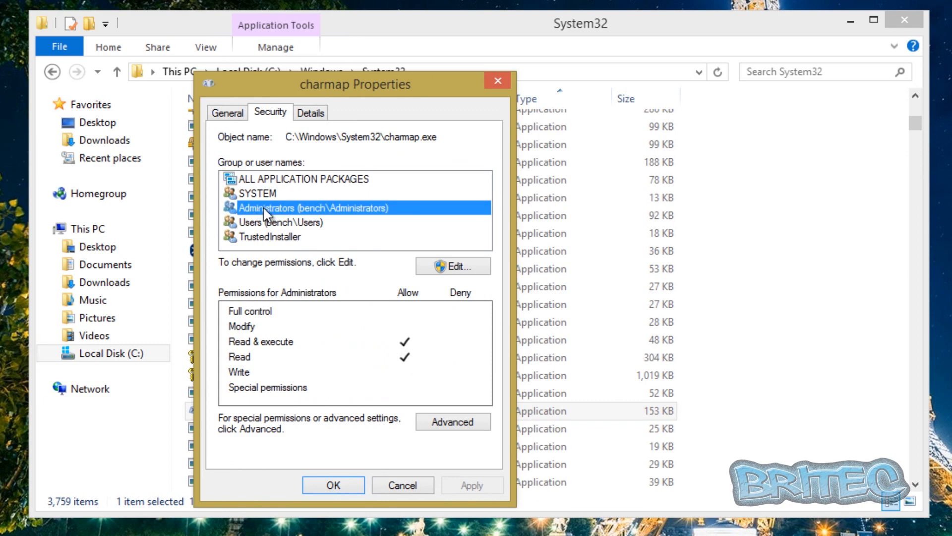
click(452, 429)
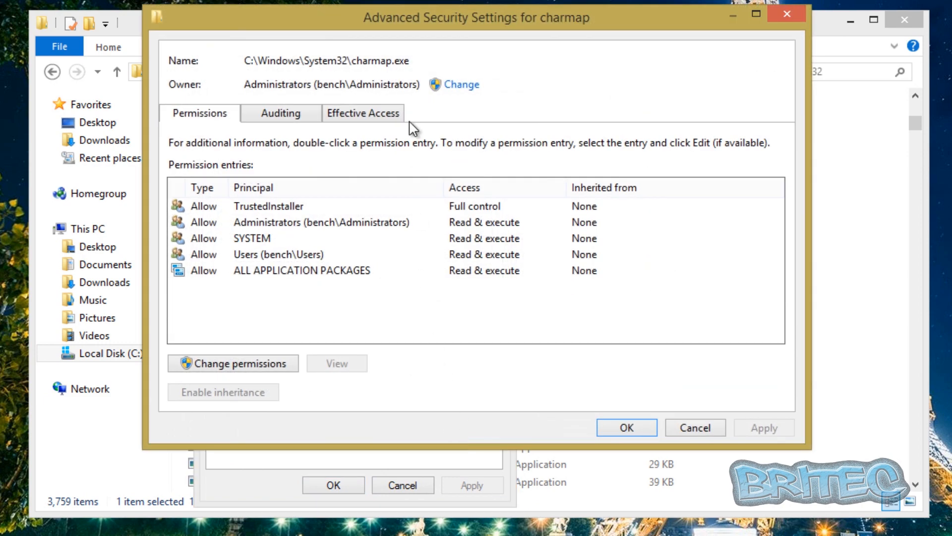
Unlock charmap's permission entries and enable inheritance from the System32 parent folder
drag(414, 32, 413, 70)
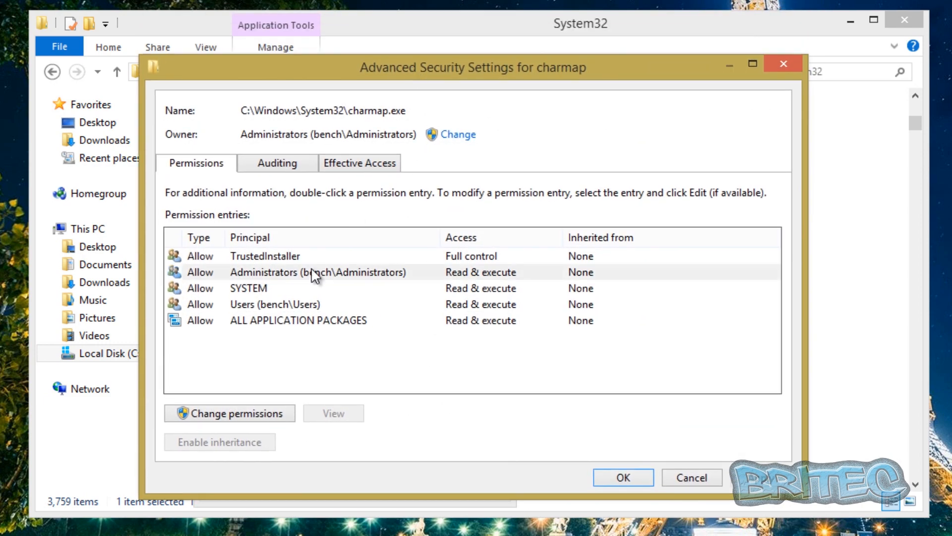
click(313, 272)
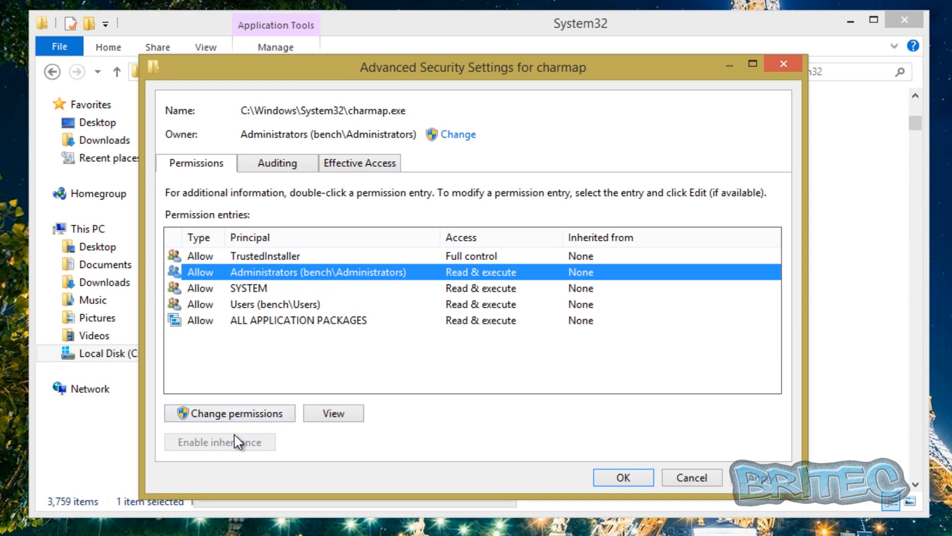
click(238, 417)
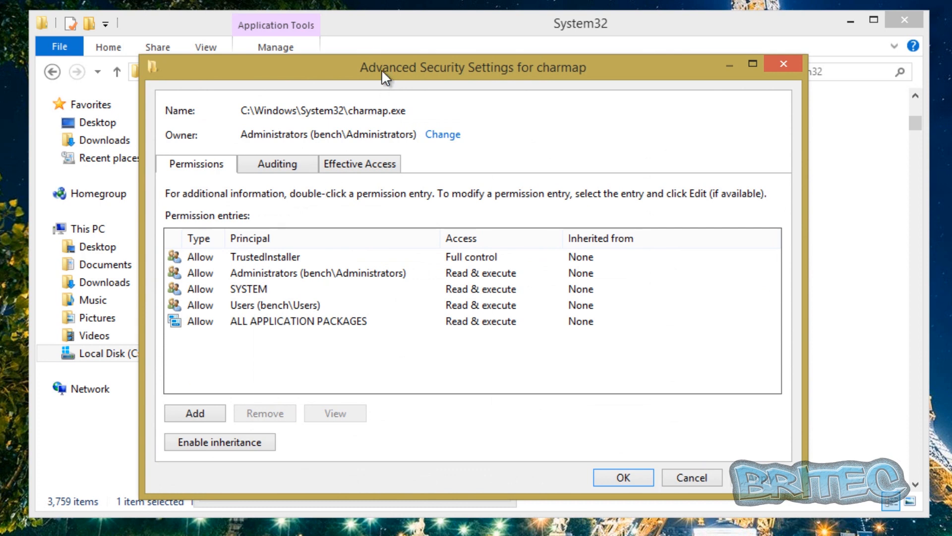
drag(382, 69, 350, 73)
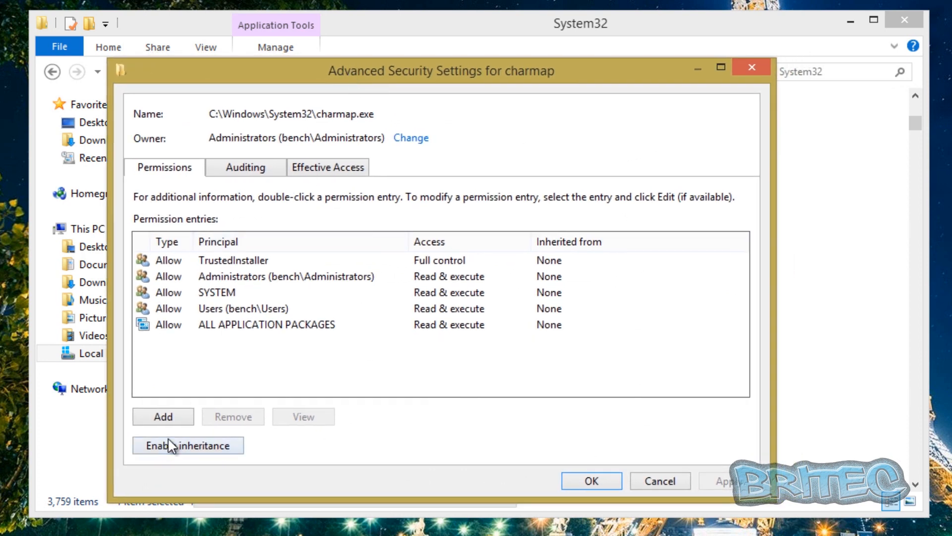
click(301, 279)
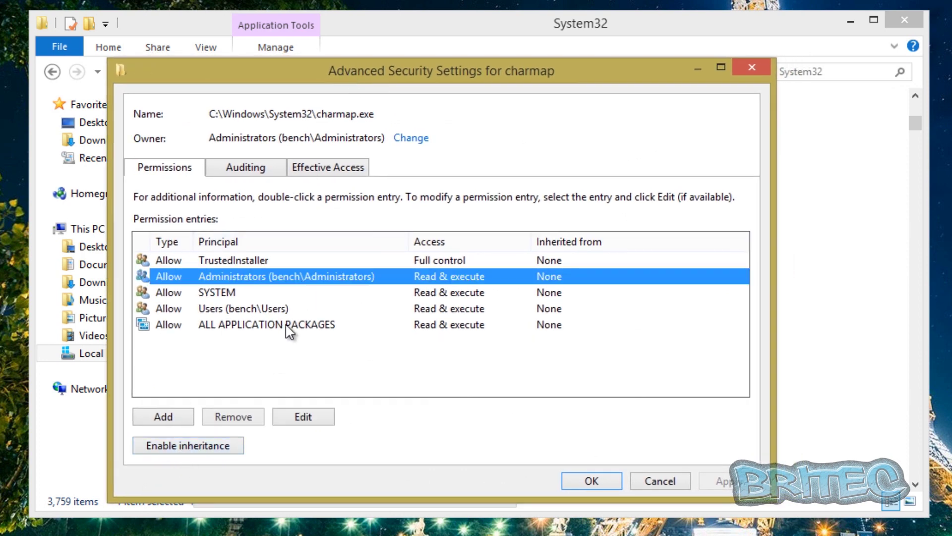
click(176, 450)
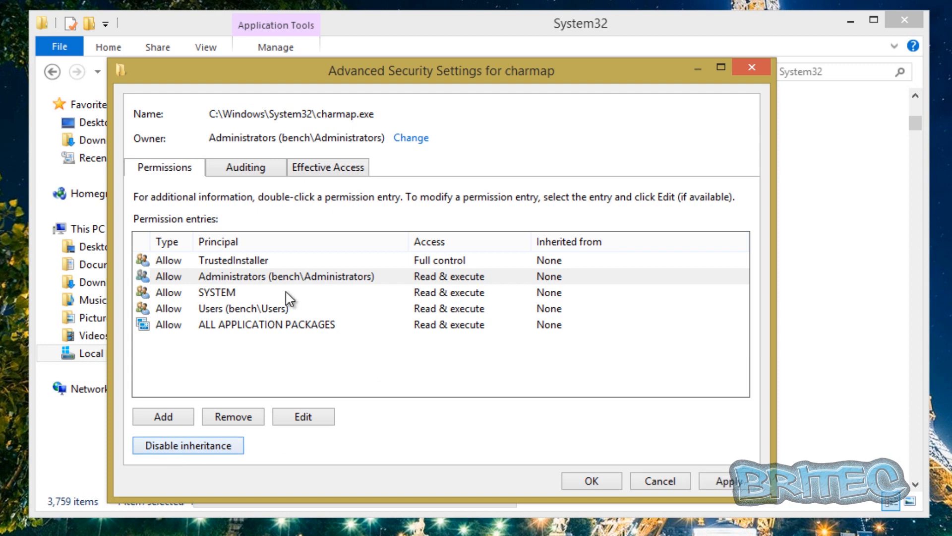
Apply the inheritance change, confirm the Windows Security prompt and close the advanced settings
click(283, 277)
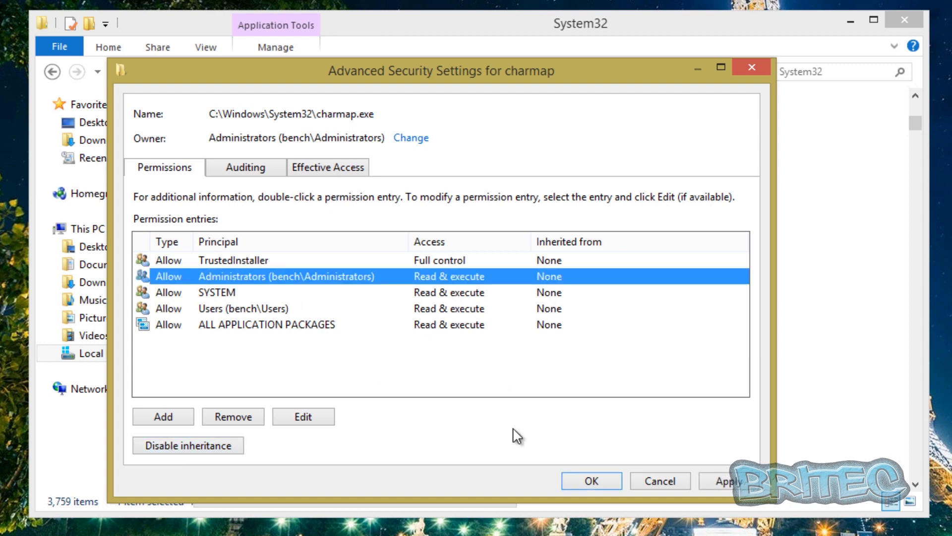
click(720, 485)
click(562, 305)
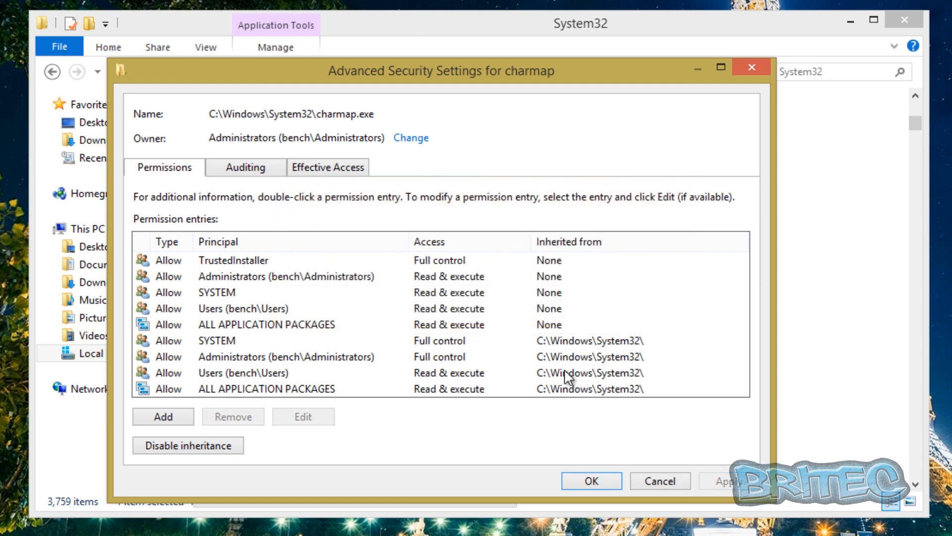
click(592, 481)
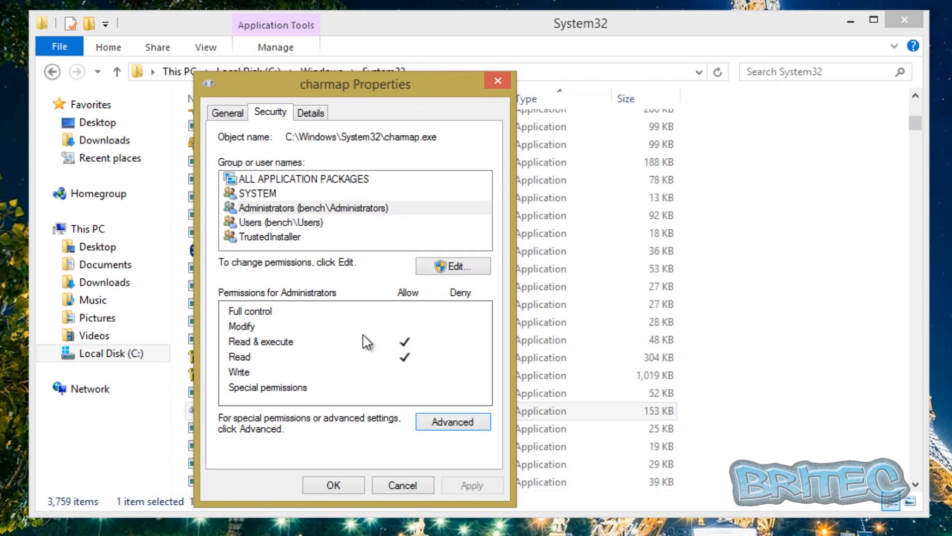
Close charmap's Properties and delete charmap from System32 to the Recycle Bin
click(321, 483)
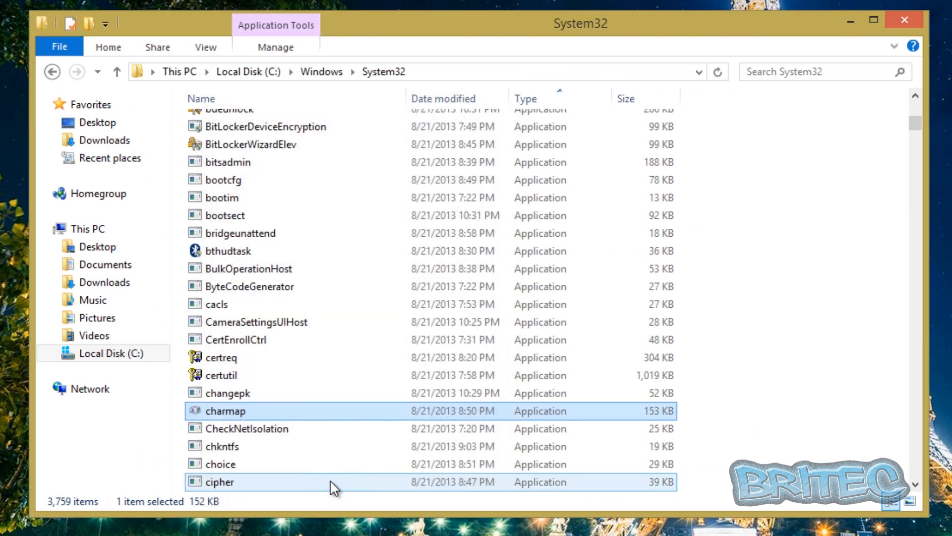
right_click(213, 409)
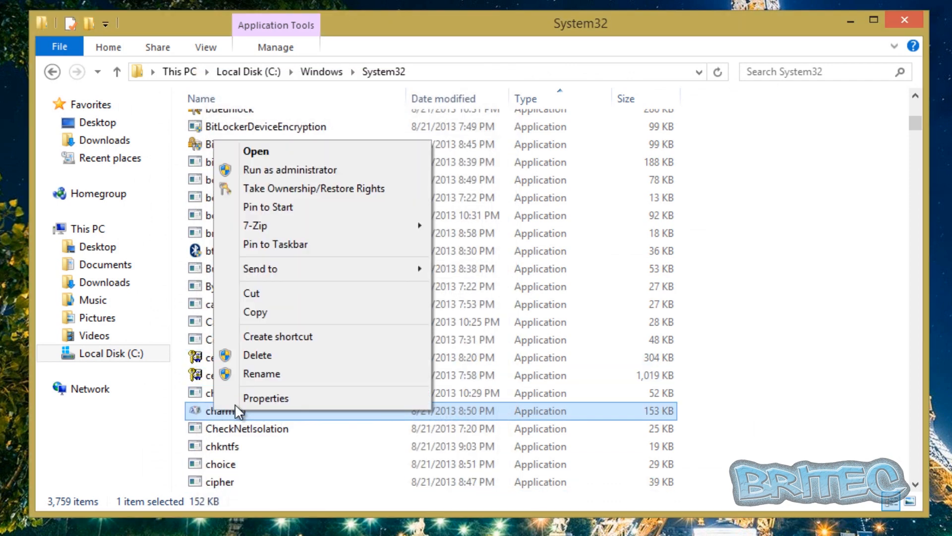
click(278, 362)
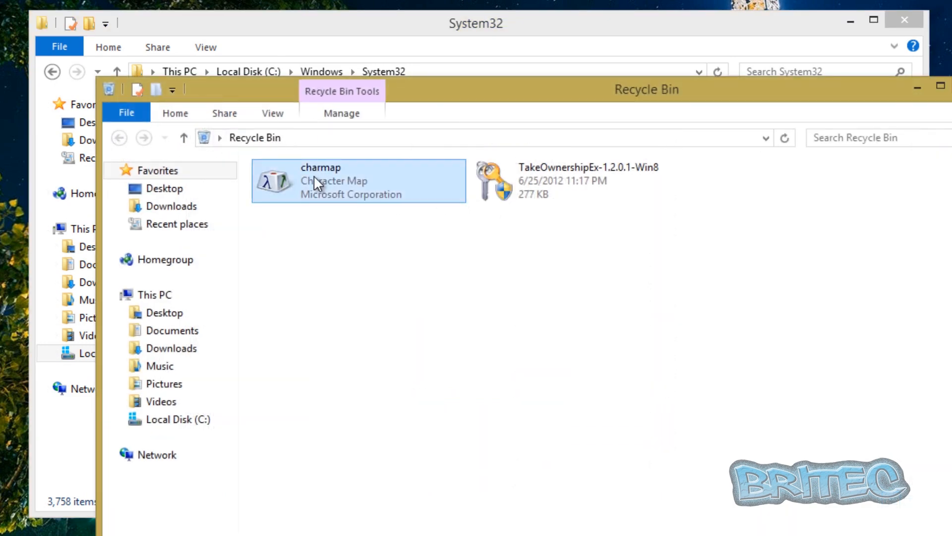
Restore charmap from the Recycle Bin to System32, approving the administrator prompt
right_click(313, 176)
click(343, 188)
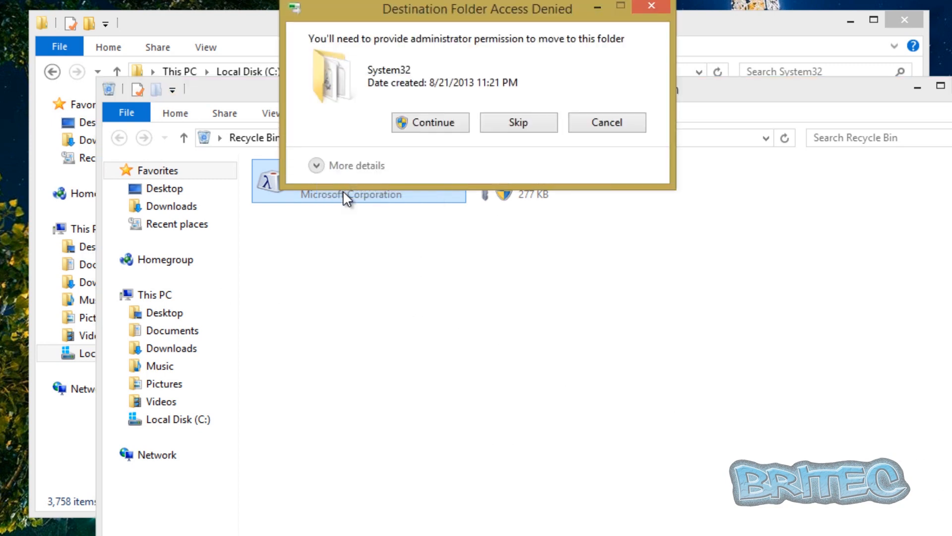
click(444, 122)
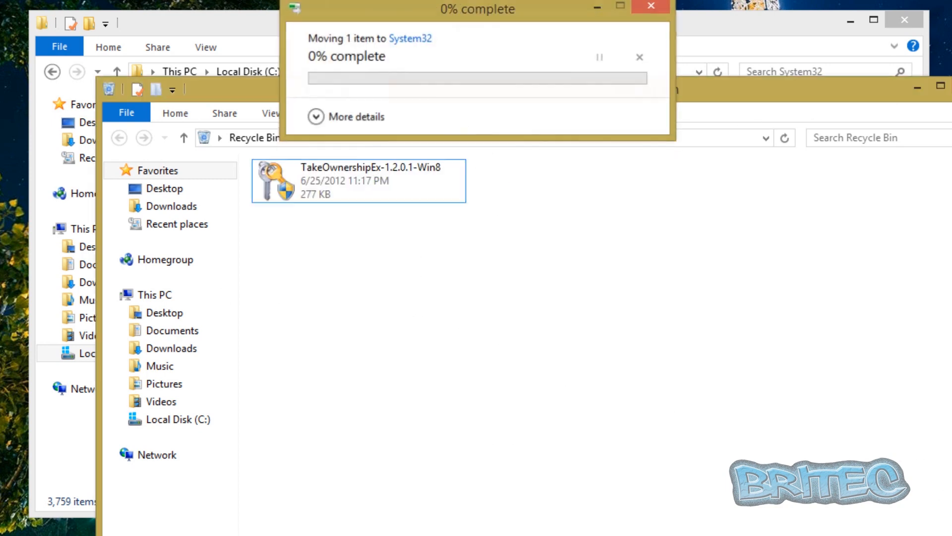
Select the restored charmap in System32 and bring up its context actions
click(219, 448)
click(226, 412)
right_click(226, 411)
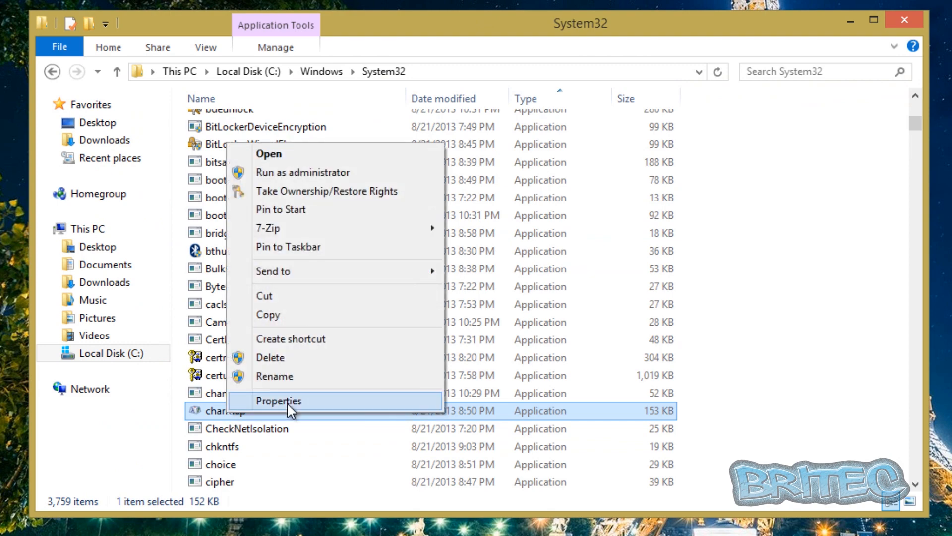
Show charmap's Security permissions for Administrators and go on to its Advanced Security Settings
click(288, 403)
drag(366, 189, 344, 91)
click(285, 120)
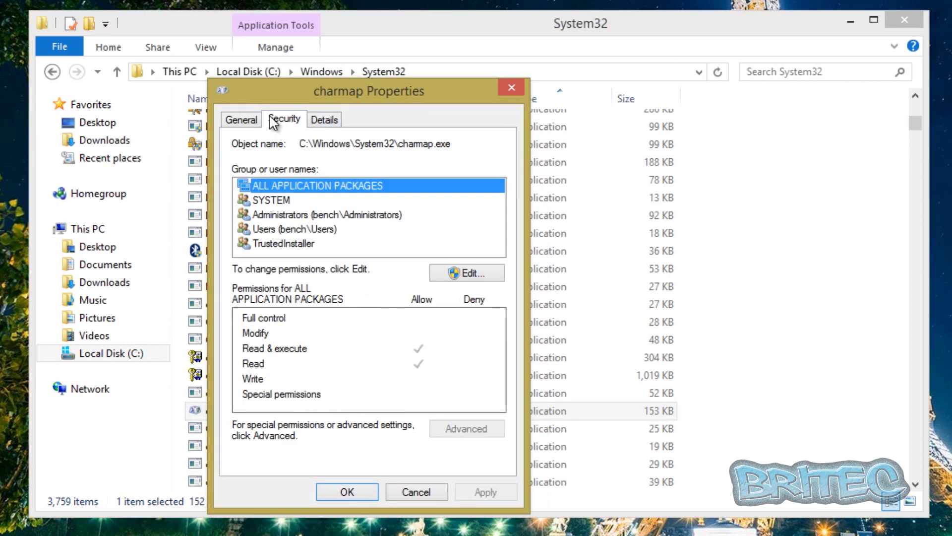
click(293, 214)
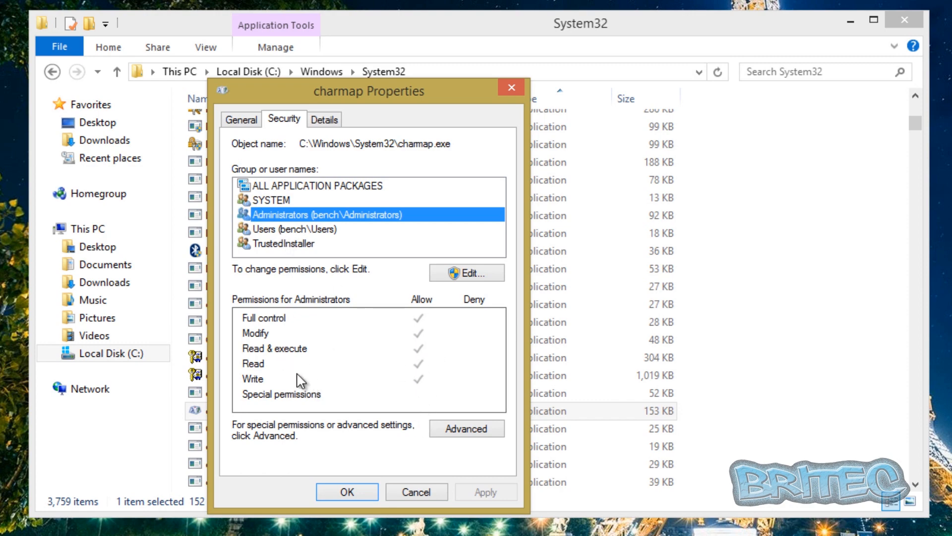
click(467, 431)
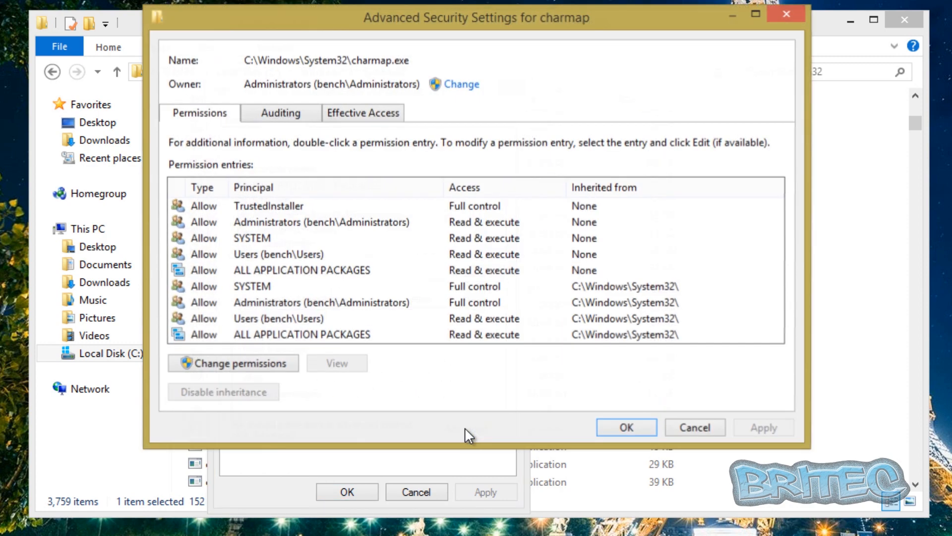
Review charmap's Auditing and Permissions entries in the advanced settings
drag(427, 20, 417, 77)
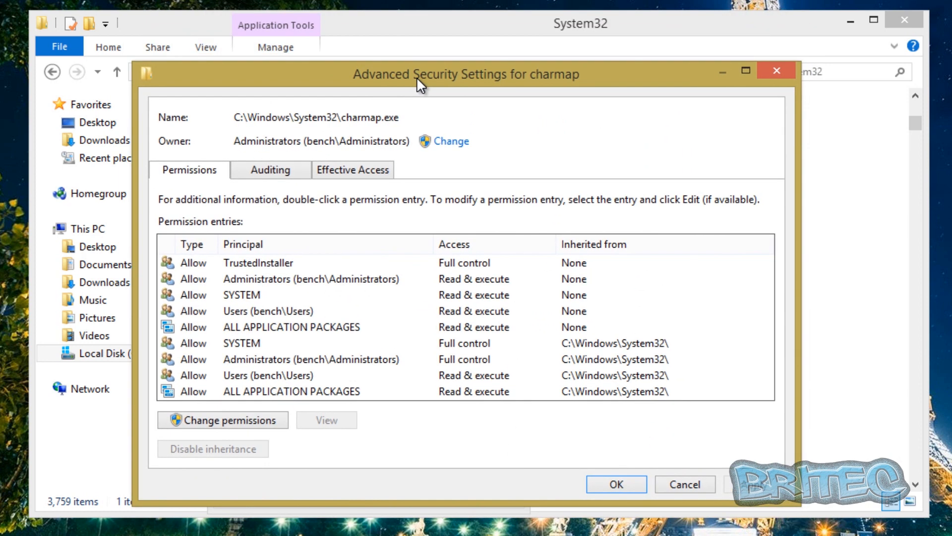
click(265, 171)
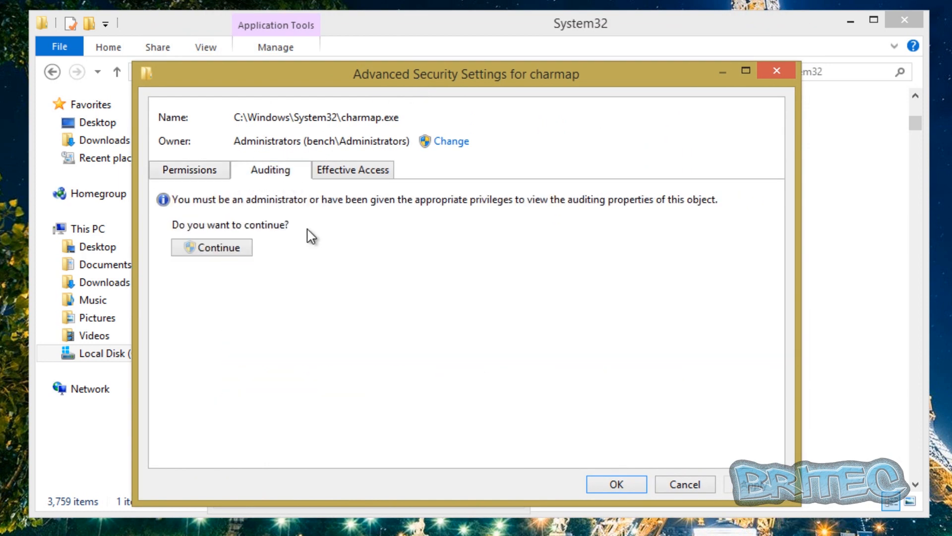
click(177, 174)
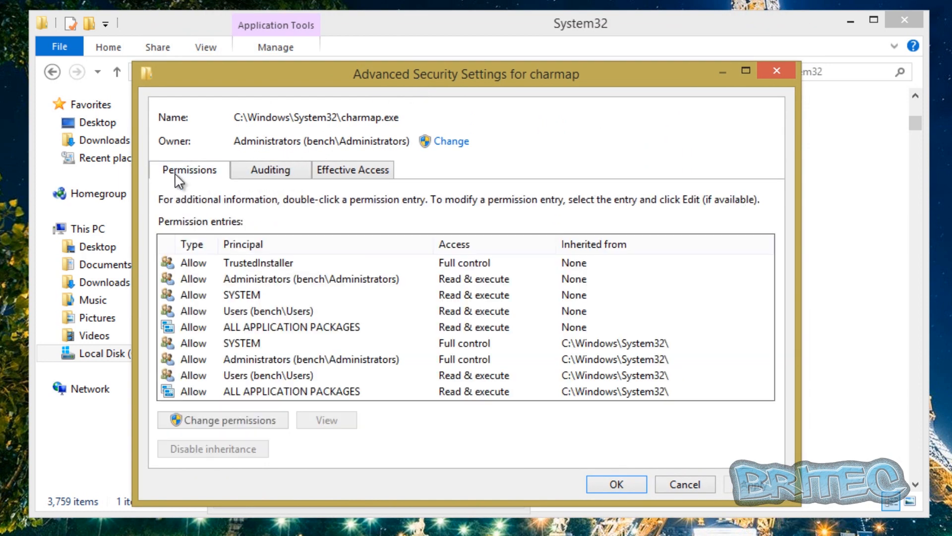
click(279, 177)
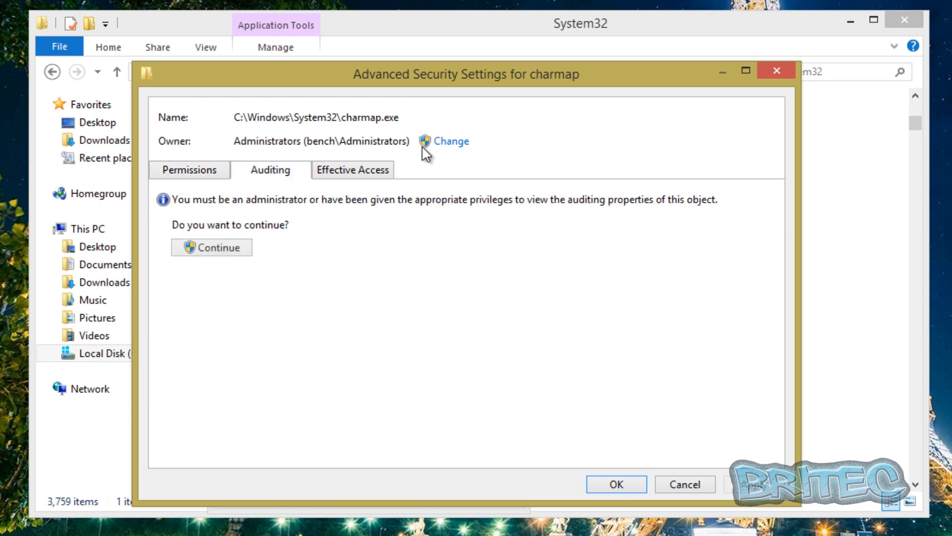
Set Administrators as charmap's owner again via the Find Now account search
click(463, 147)
drag(303, 52, 300, 178)
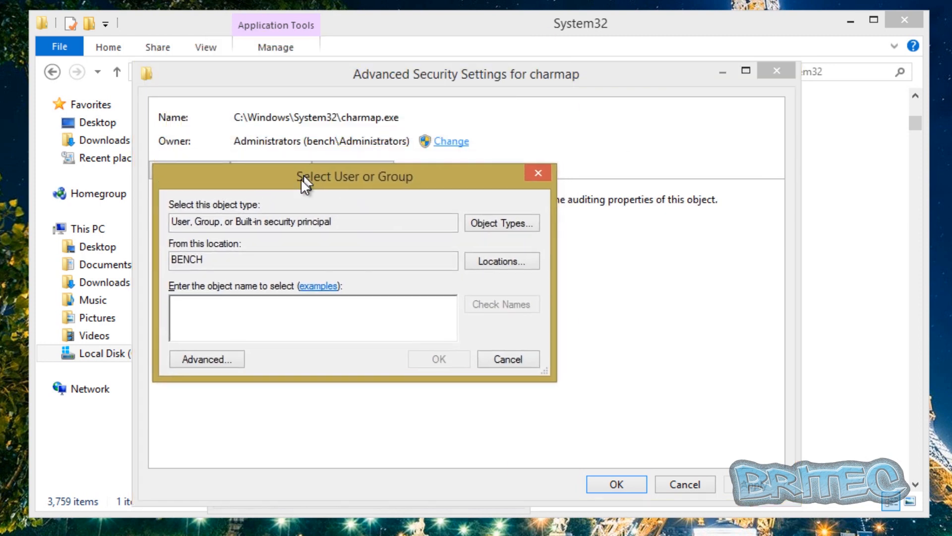
click(207, 360)
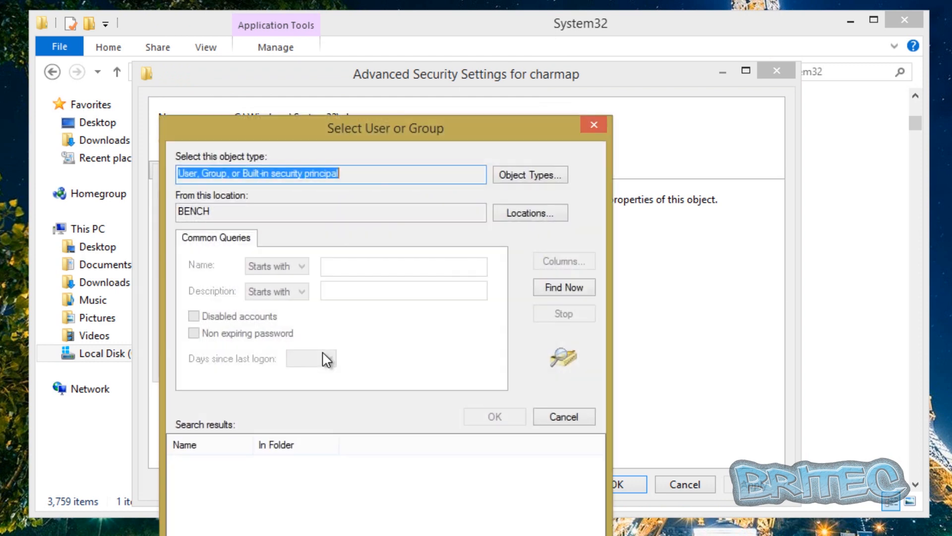
drag(302, 132, 290, 74)
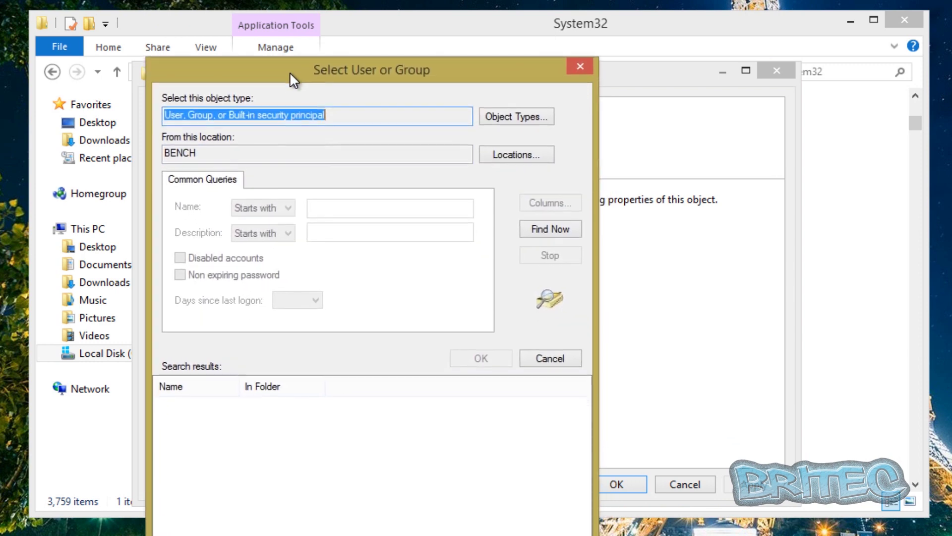
click(534, 227)
click(208, 418)
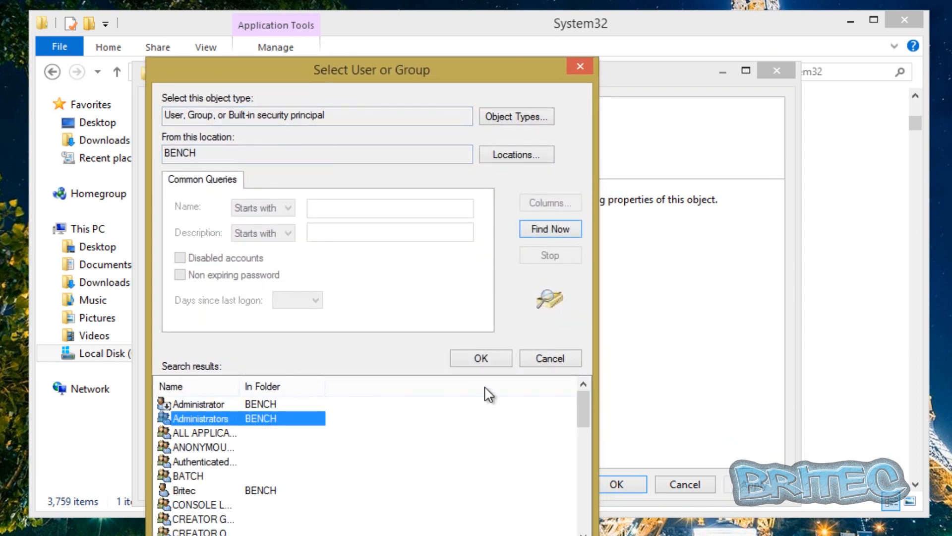
click(485, 358)
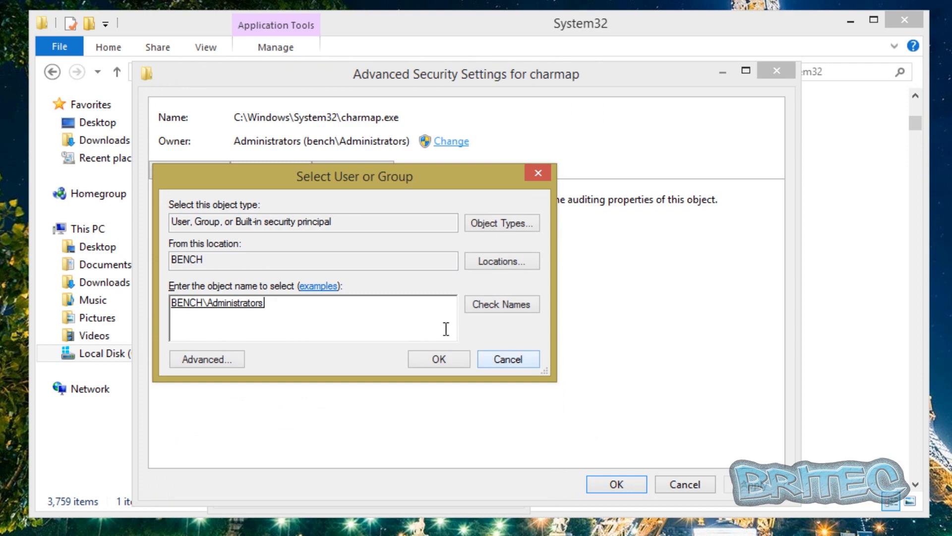
click(425, 359)
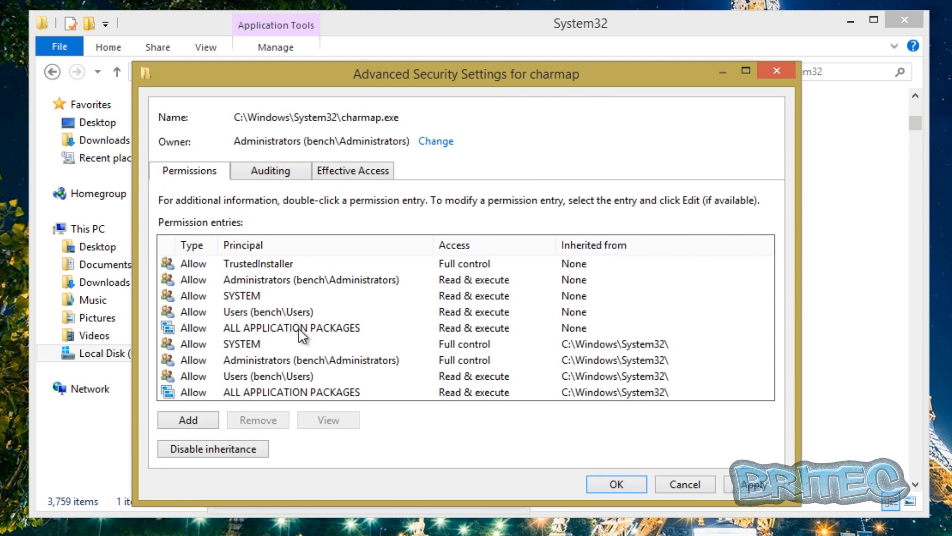
Switch to the Auditing list, note the Everyone entry and start a new auditing entry
click(263, 287)
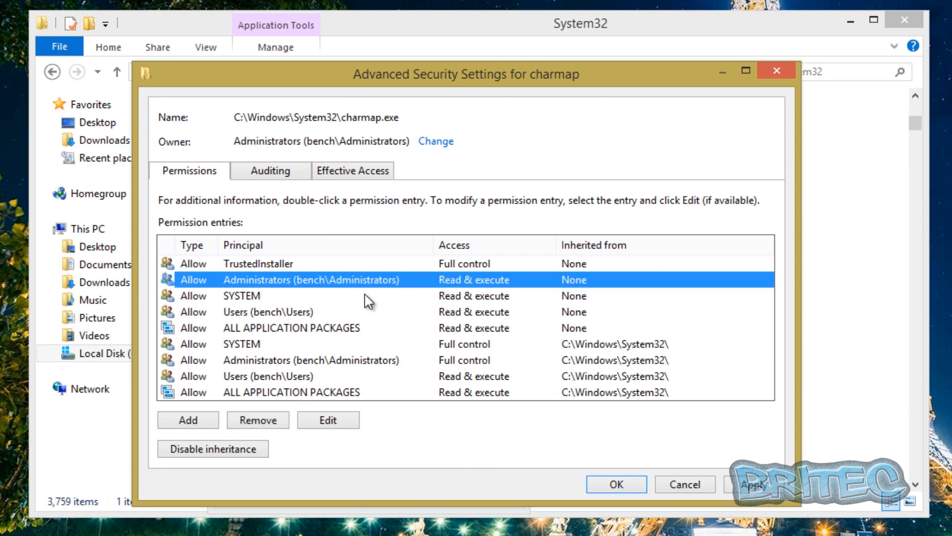
click(283, 170)
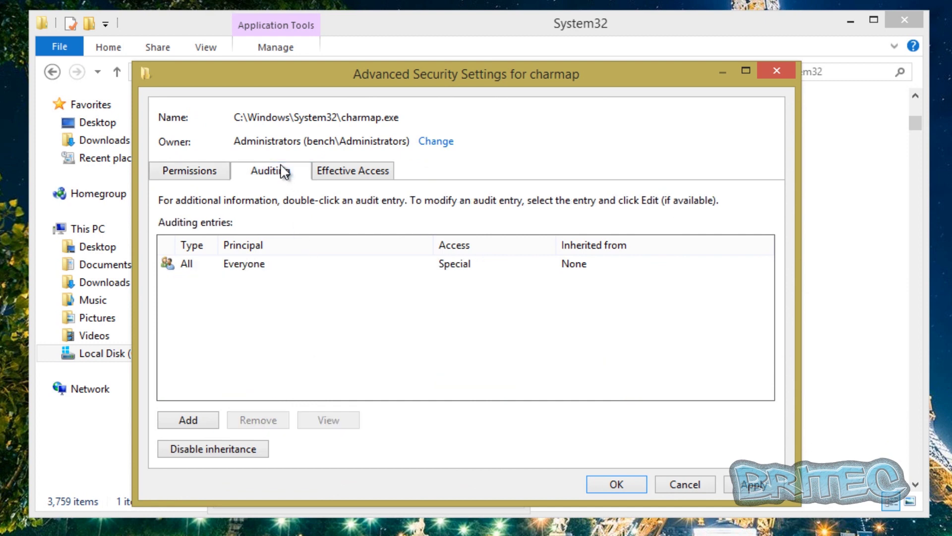
click(234, 266)
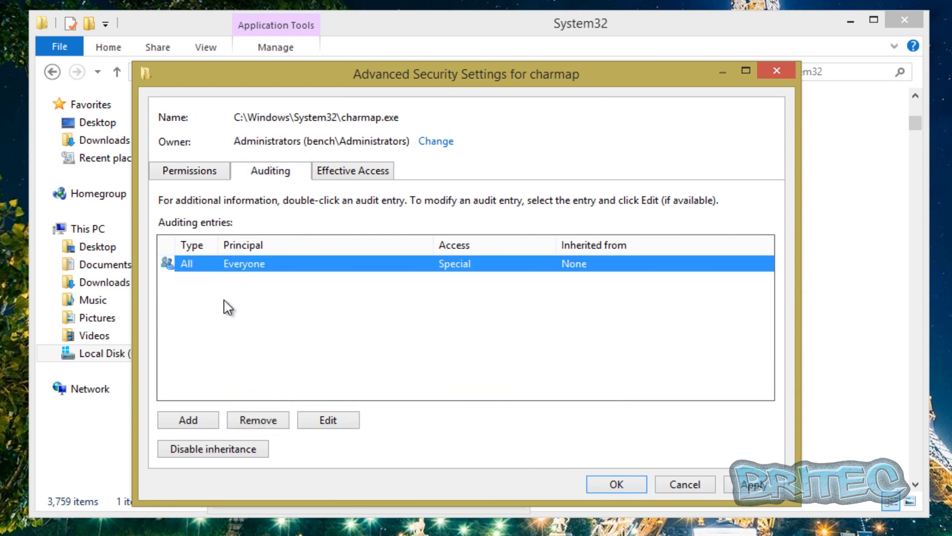
click(189, 421)
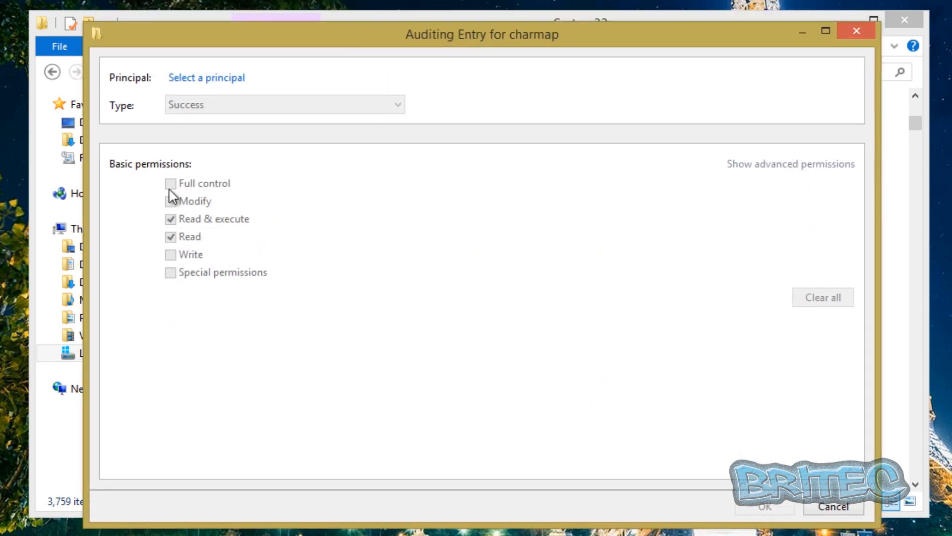
Choose Administrators as the principal of the new auditing entry
click(204, 81)
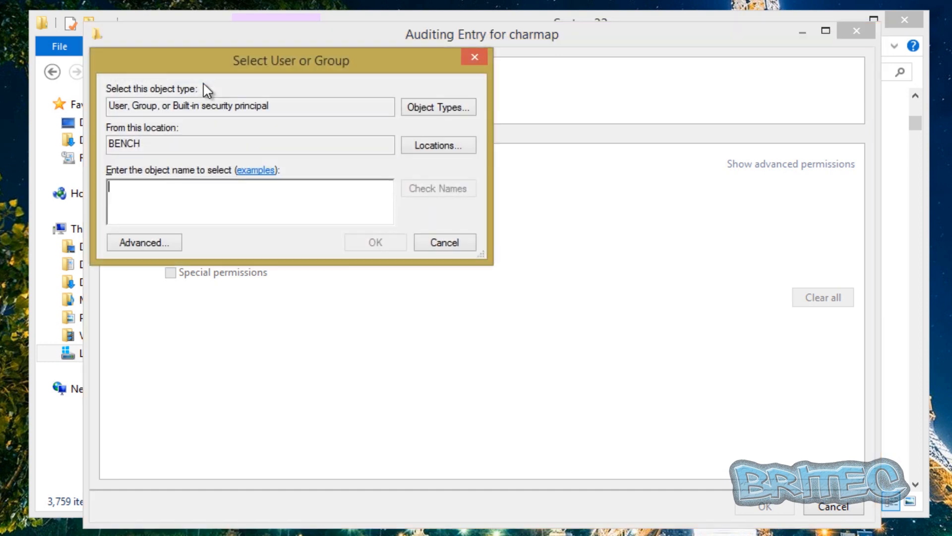
click(159, 242)
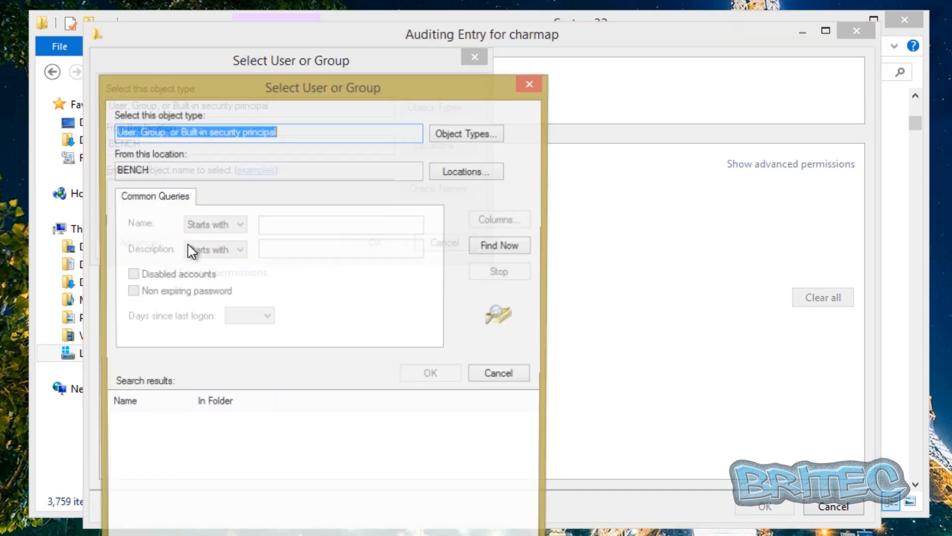
click(501, 249)
click(171, 436)
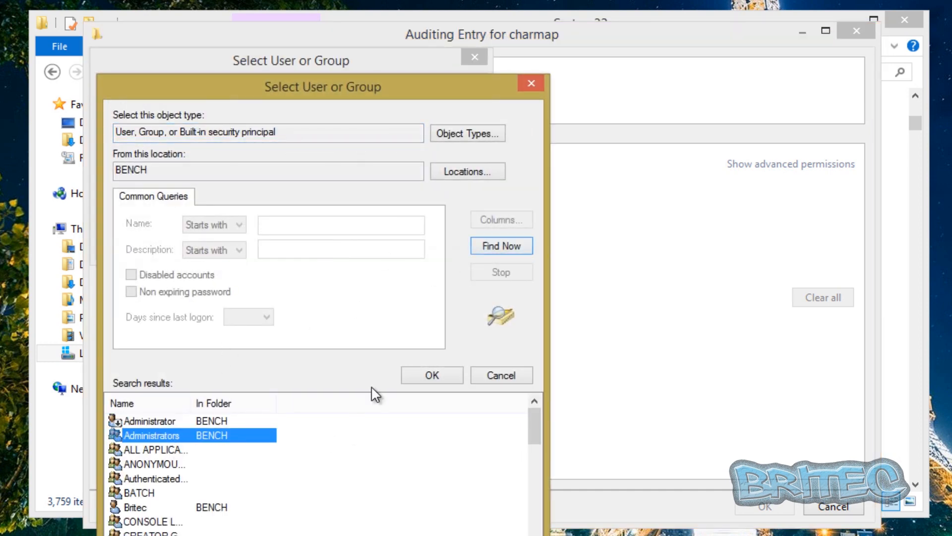
click(419, 369)
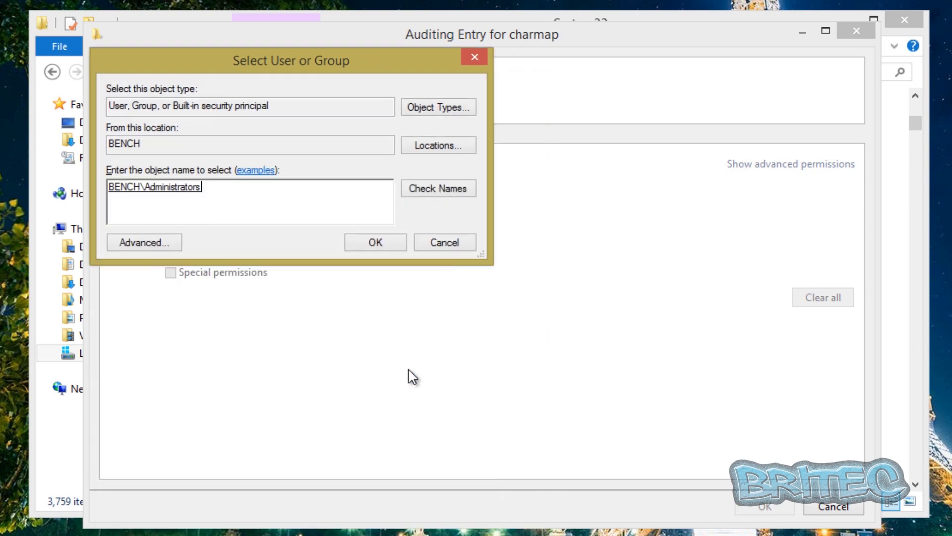
click(362, 244)
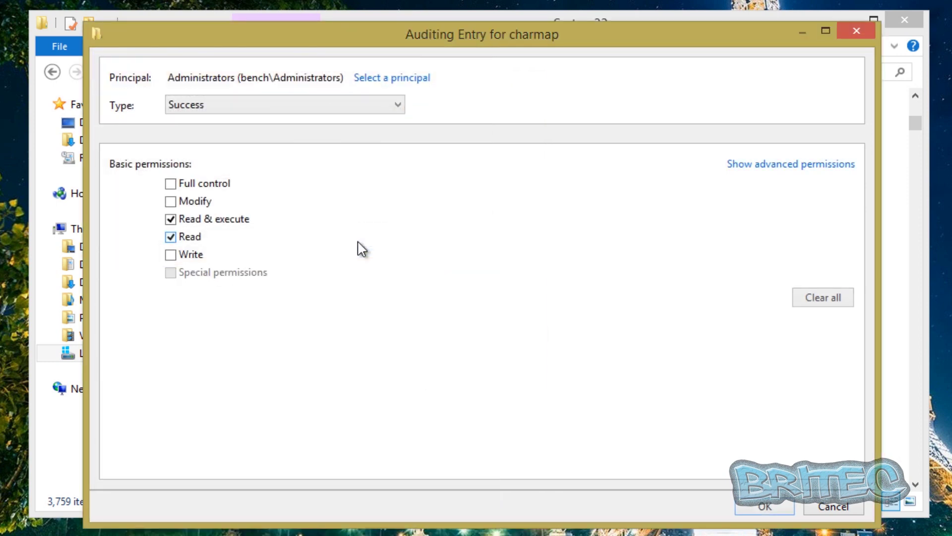
Audit successful Full control access for Administrators and save the entry
click(170, 184)
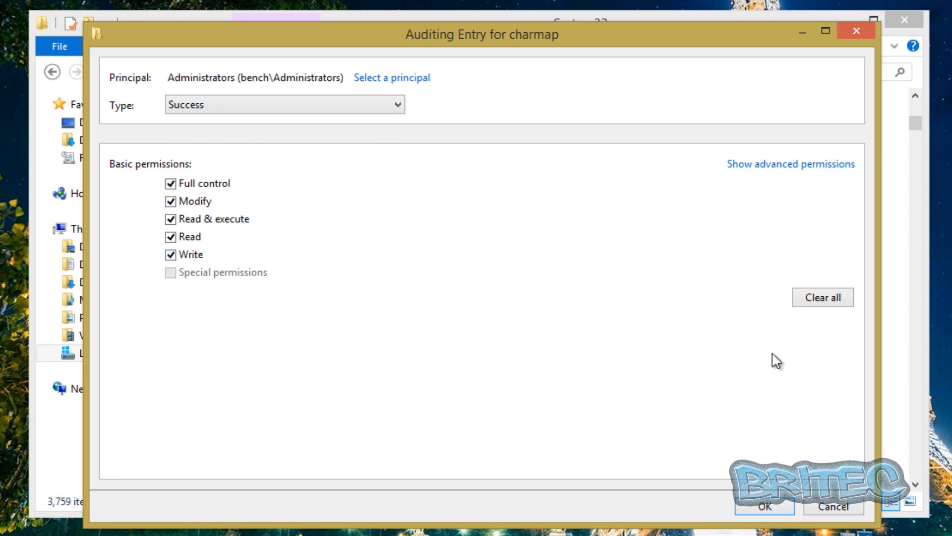
click(762, 508)
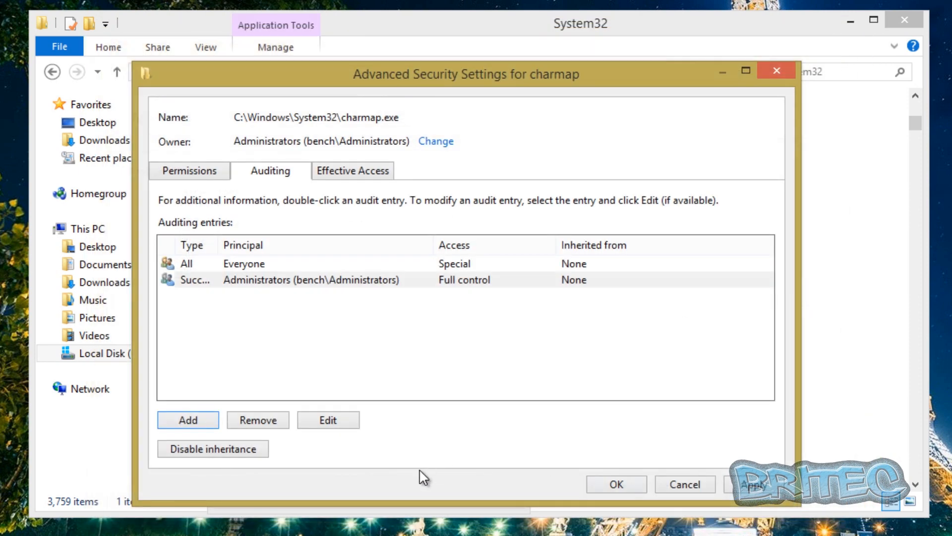
Apply the auditing settings, dismiss the notice and close charmap's security dialogs and Properties
click(733, 484)
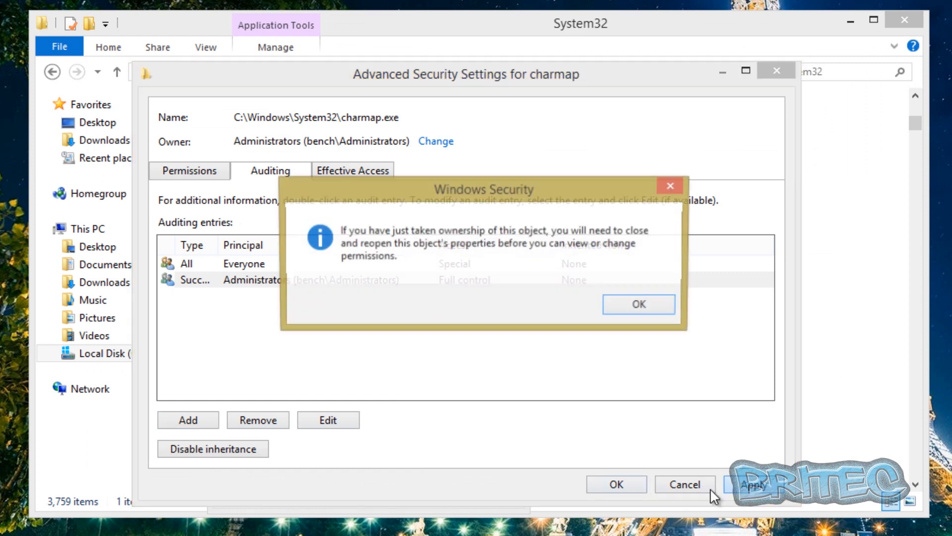
click(625, 313)
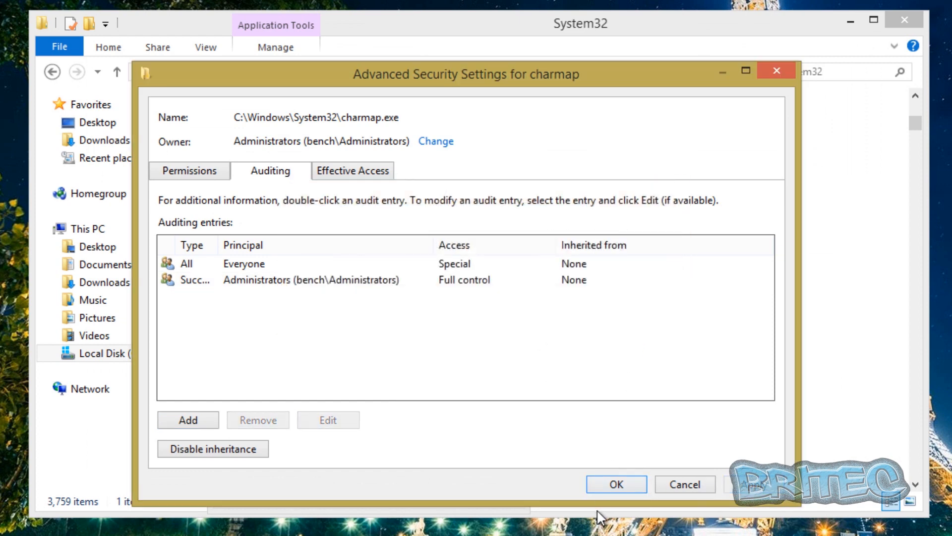
click(616, 485)
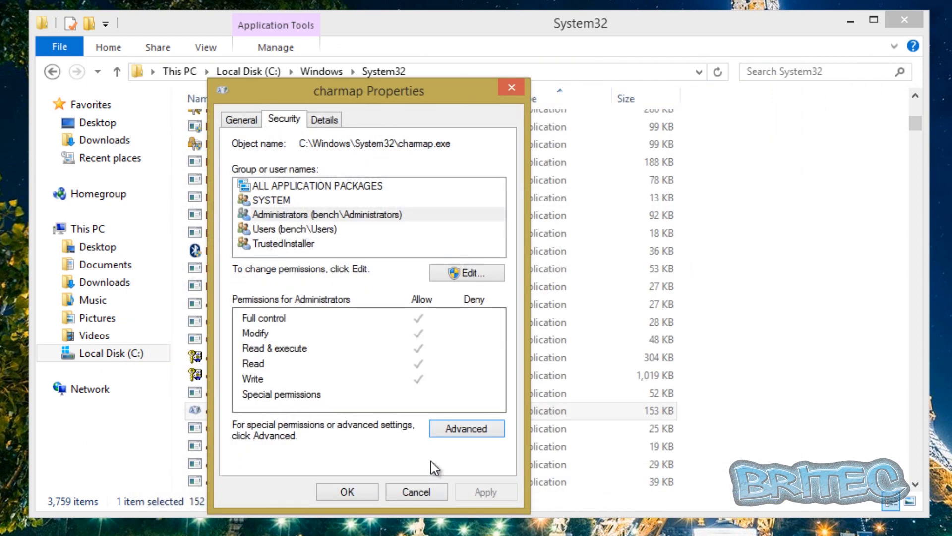
click(352, 494)
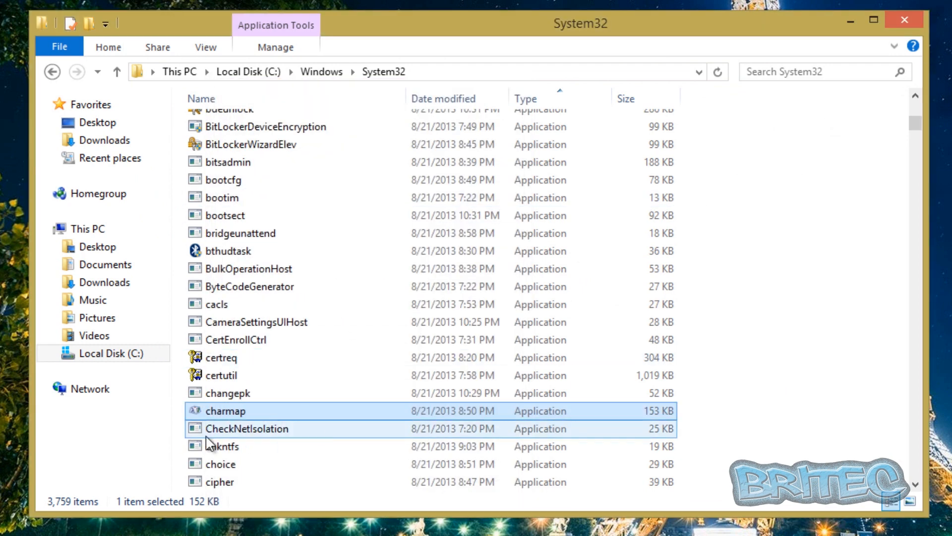
mouse_move(225, 413)
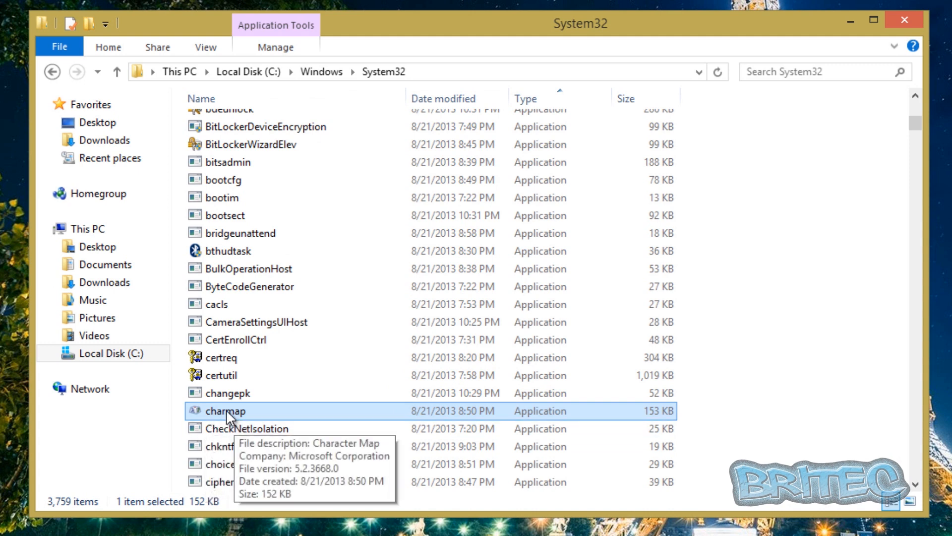
scroll(460, 411, up, 5)
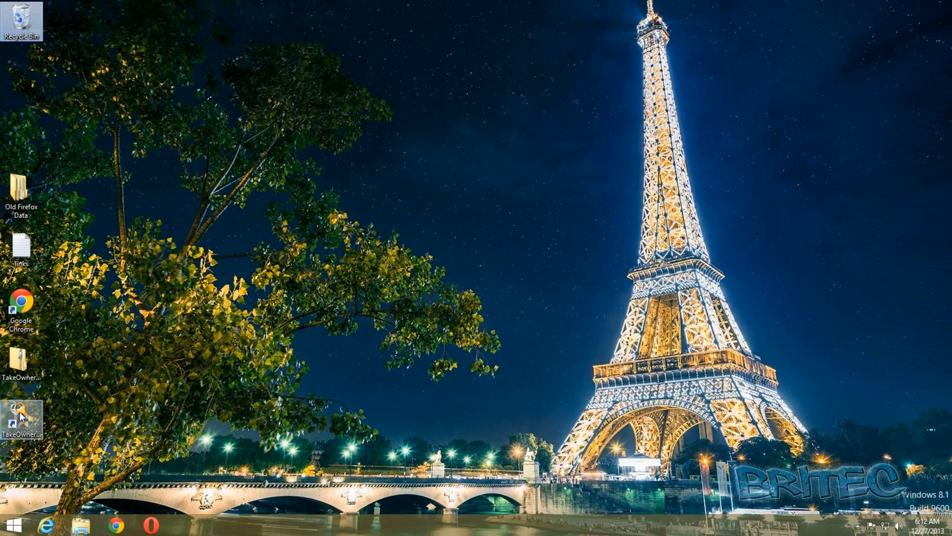
Launch TakeOwnershipEx from its desktop shortcut as administrator and close the Winaero Chrome window
drag(21, 417, 426, 232)
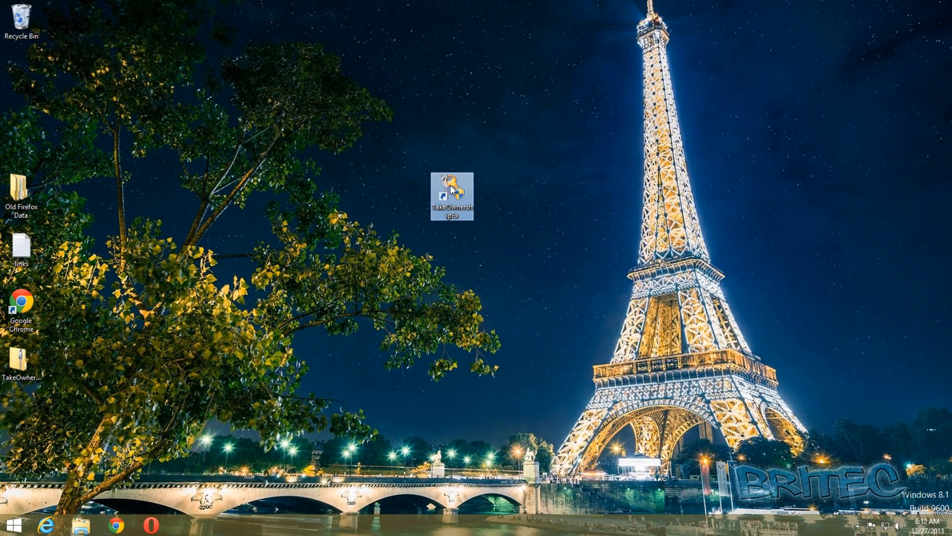
double_click(450, 186)
click(528, 285)
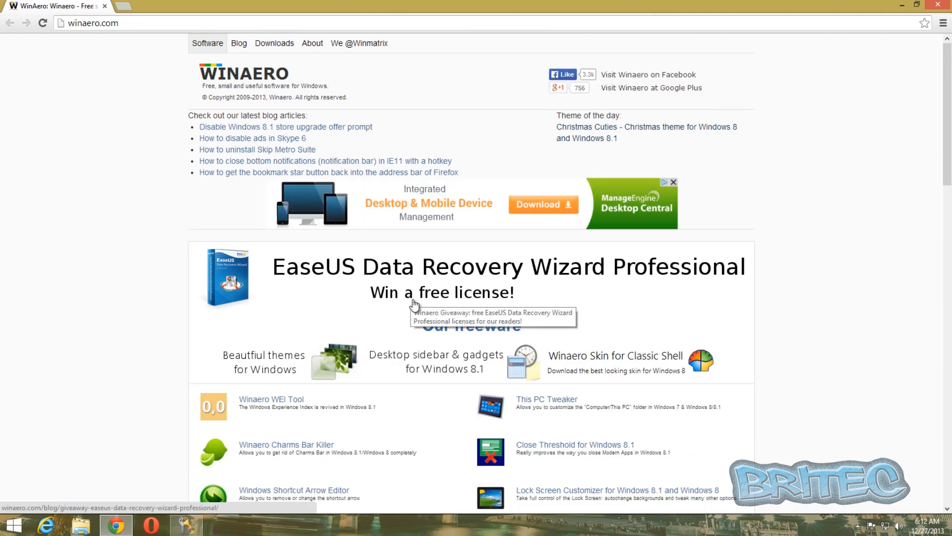
click(938, 4)
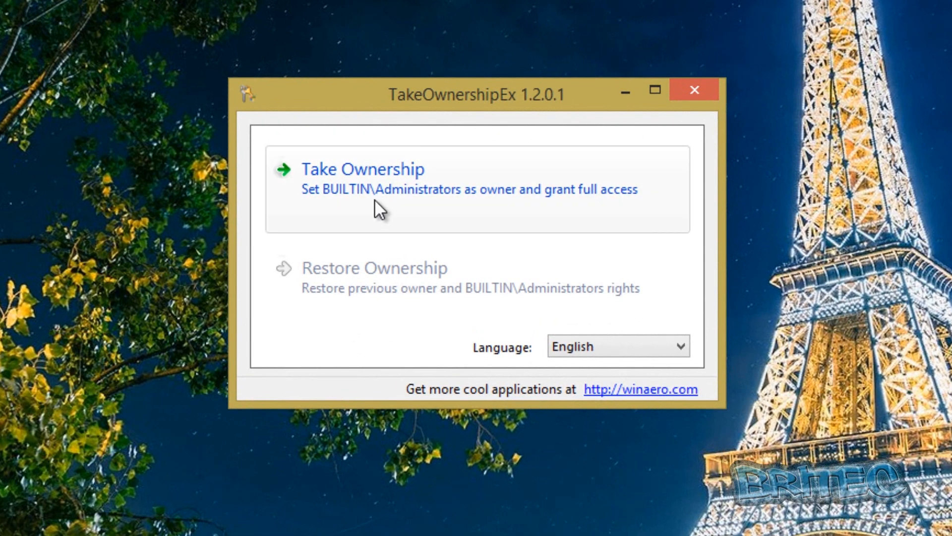
Start Take Ownership and browse Local Disk (C:) > Windows > System32 in the file picker
click(366, 188)
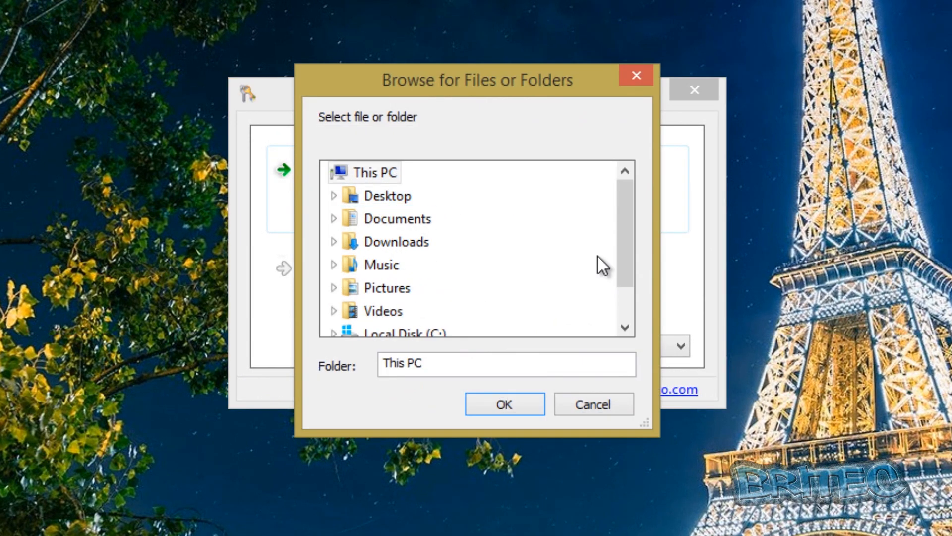
drag(629, 216, 617, 257)
double_click(384, 288)
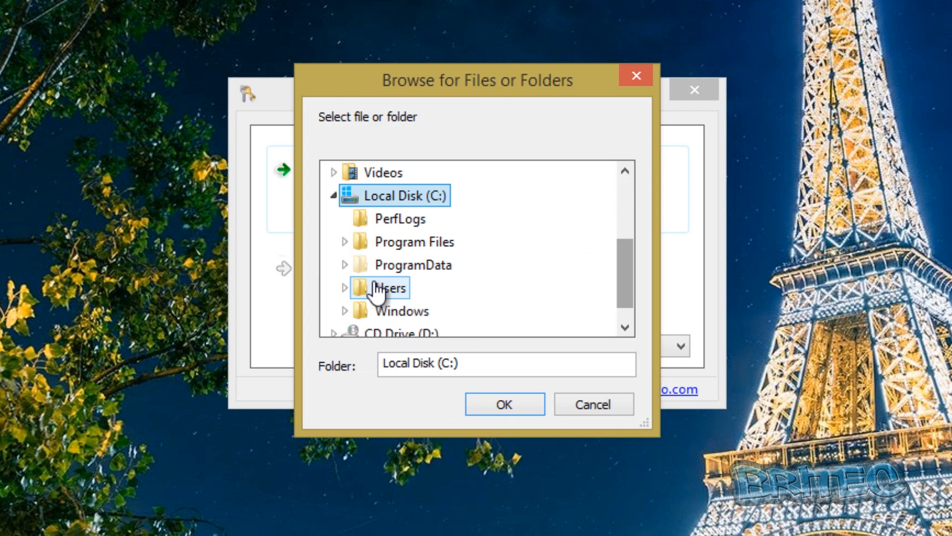
drag(625, 260, 627, 285)
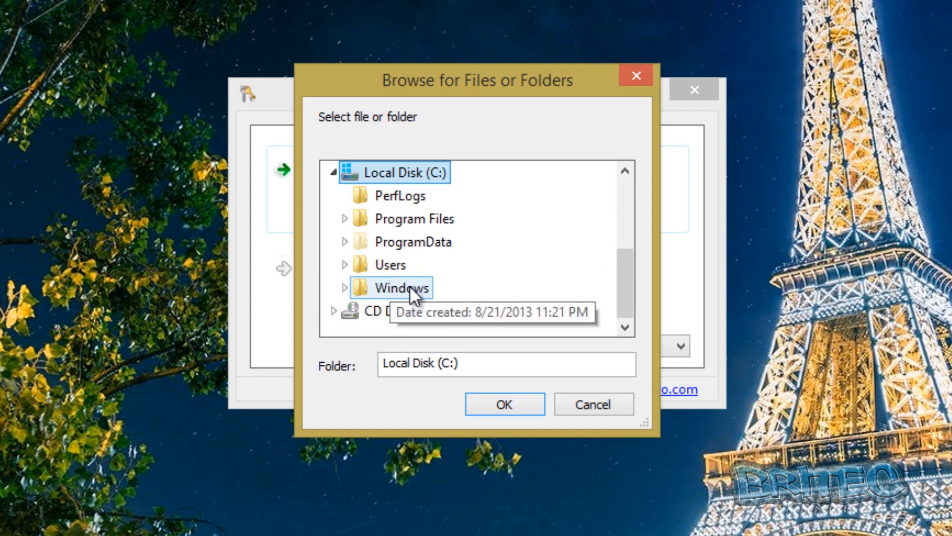
double_click(410, 287)
drag(620, 203, 620, 259)
click(431, 311)
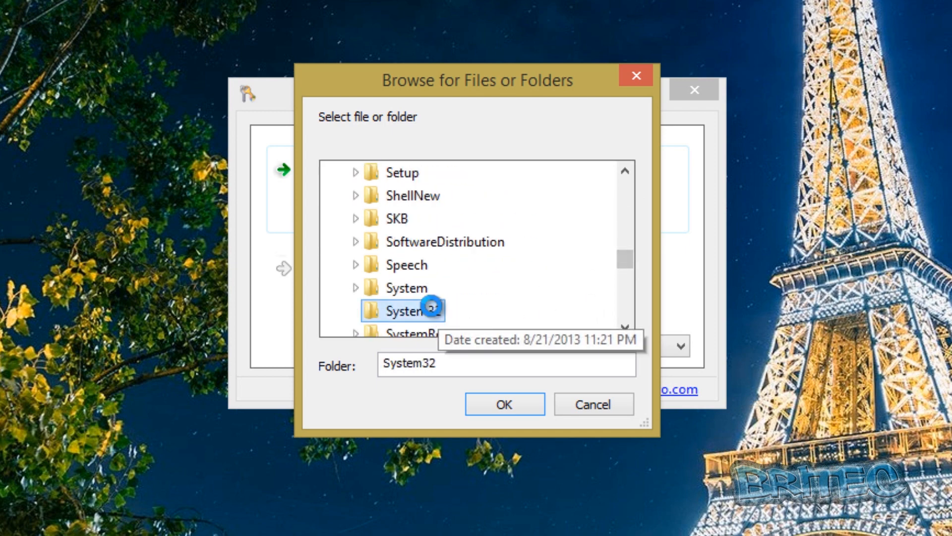
double_click(430, 312)
drag(632, 192, 633, 203)
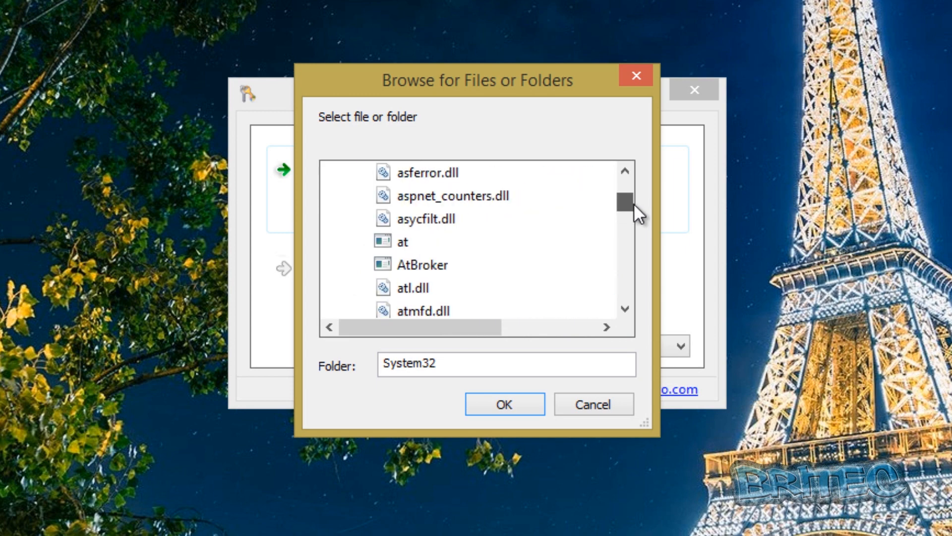
scroll(568, 247, down, 2)
scroll(501, 291, down, 1)
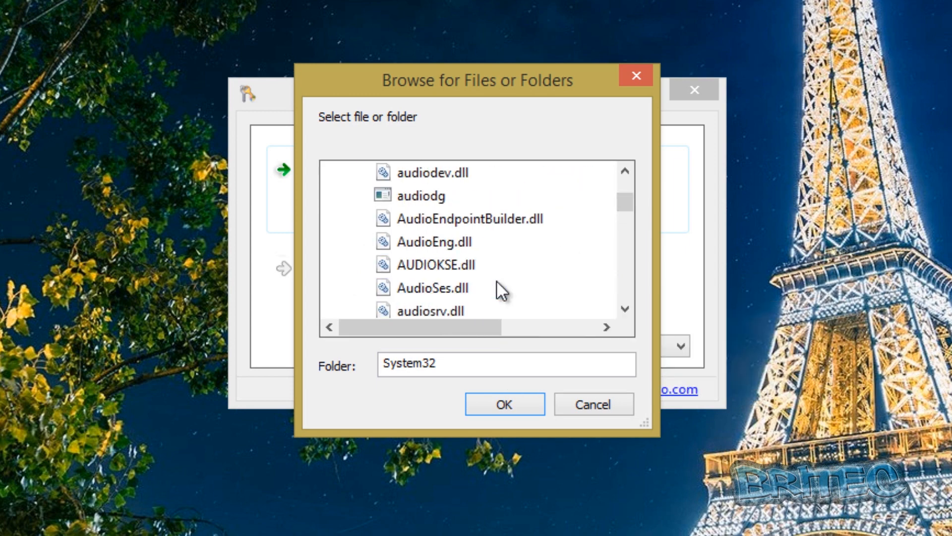
Take ownership of AudioSes.dll and acknowledge the full access message
click(445, 298)
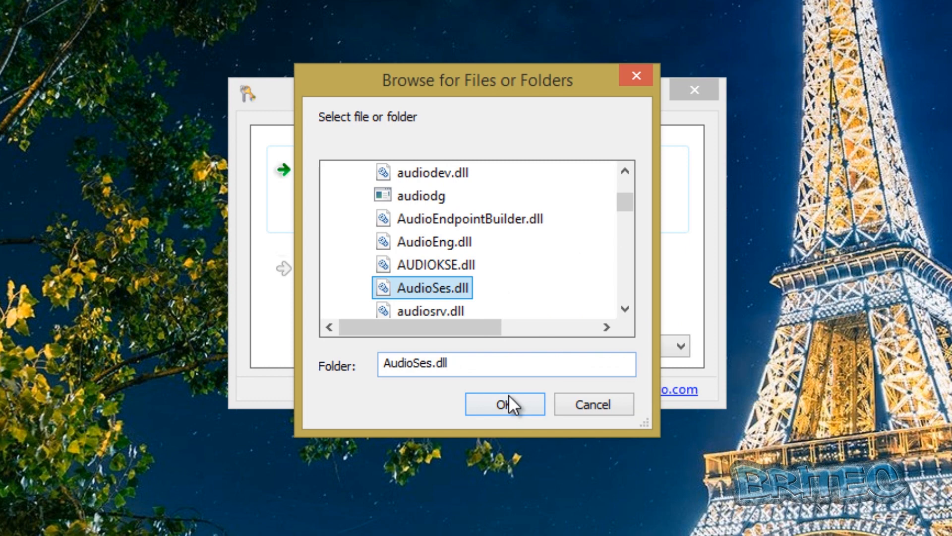
click(506, 398)
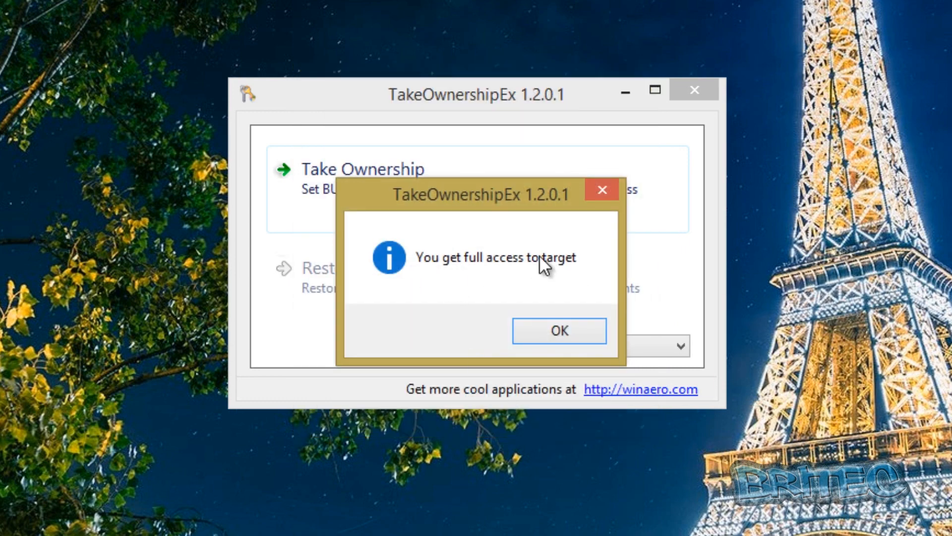
click(549, 331)
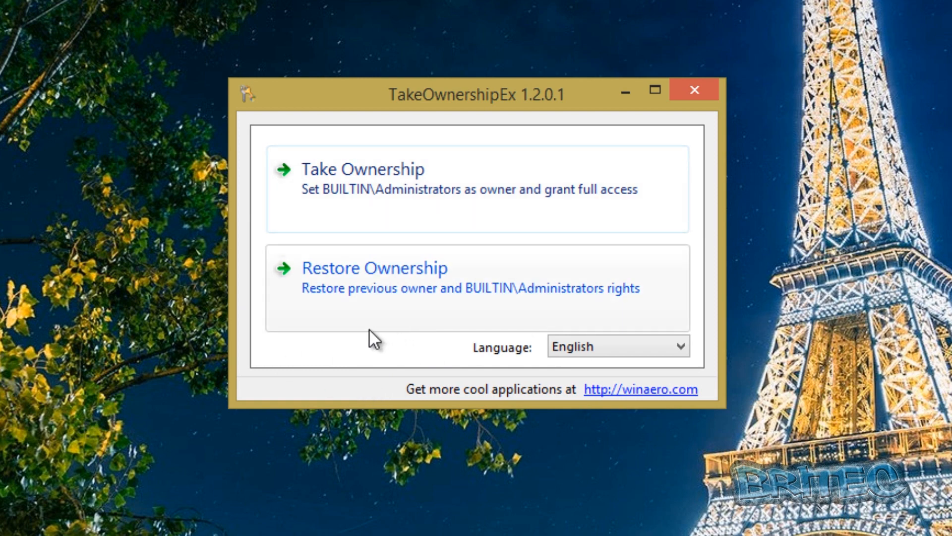
Restore AudioSes.dll's original owner and permissions via Restore Ownership and acknowledge the confirmation
click(346, 296)
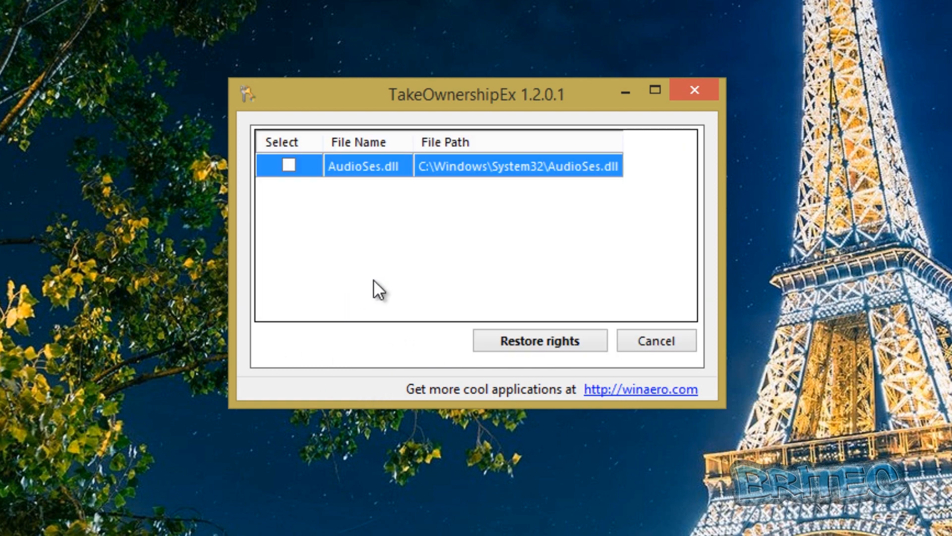
click(293, 167)
click(521, 340)
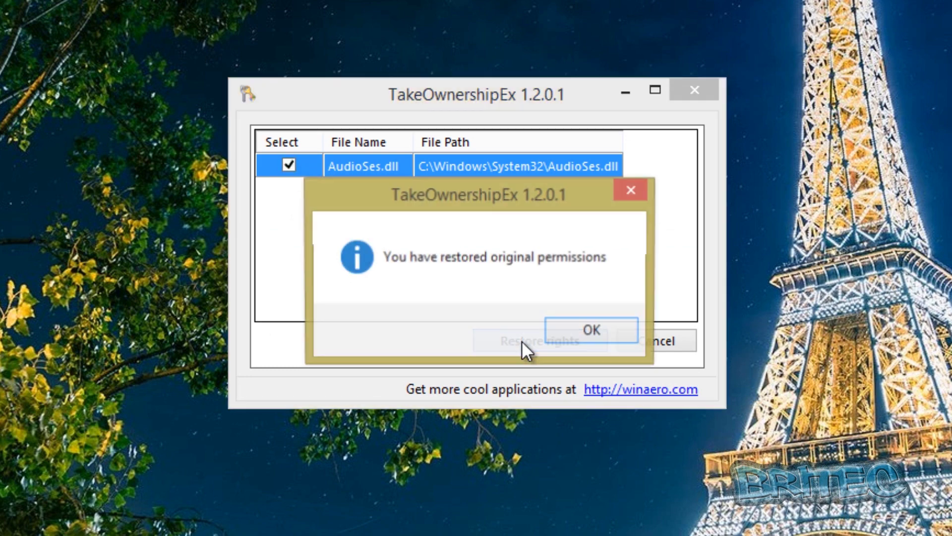
click(611, 330)
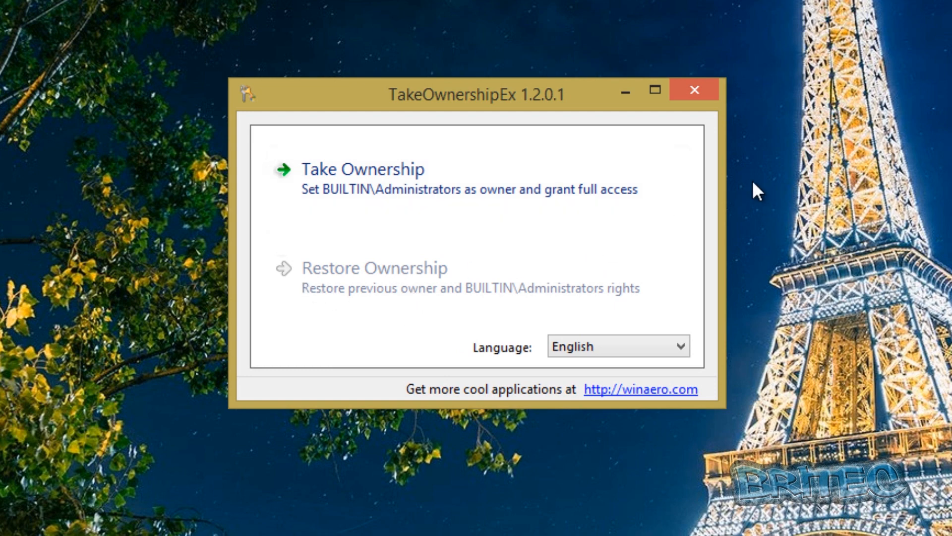
Close TakeOwnershipEx and move its shortcut back to the left desktop icon column
click(713, 92)
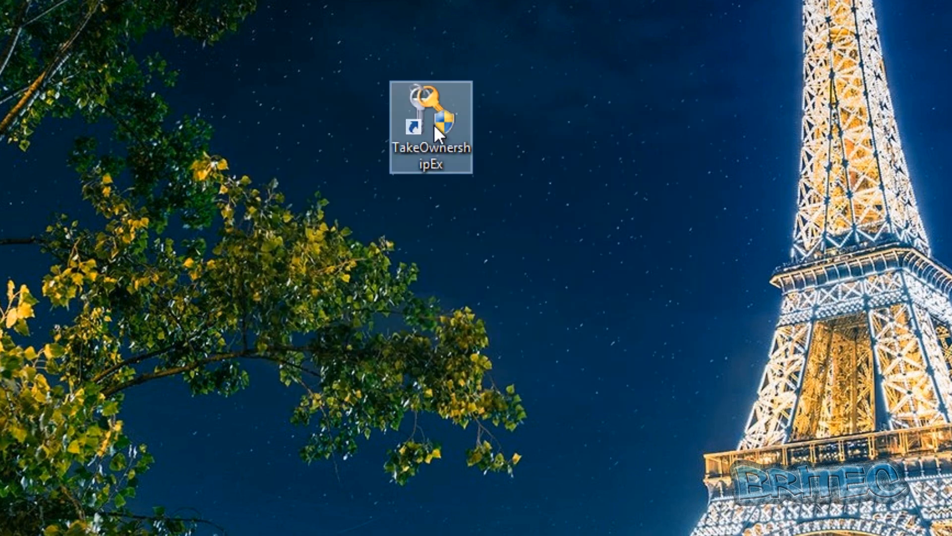
drag(434, 125, 235, 371)
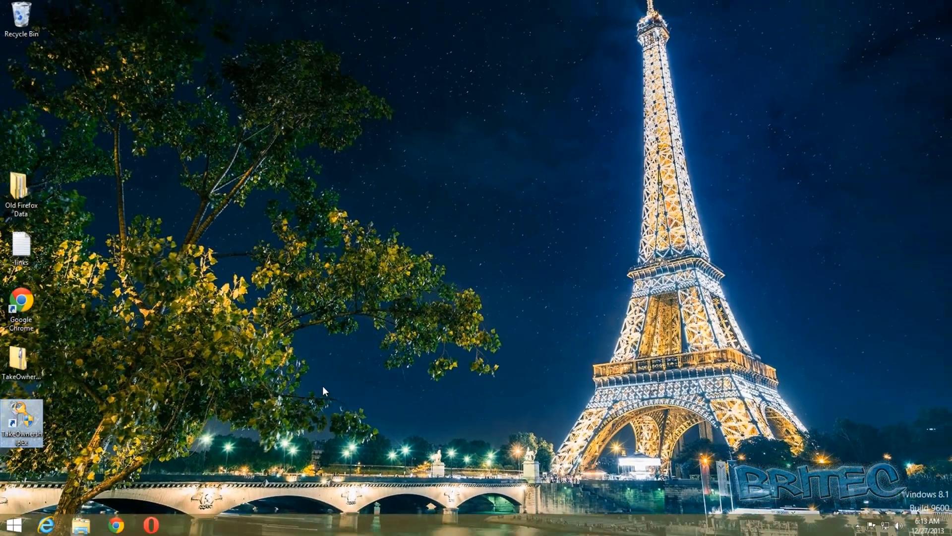